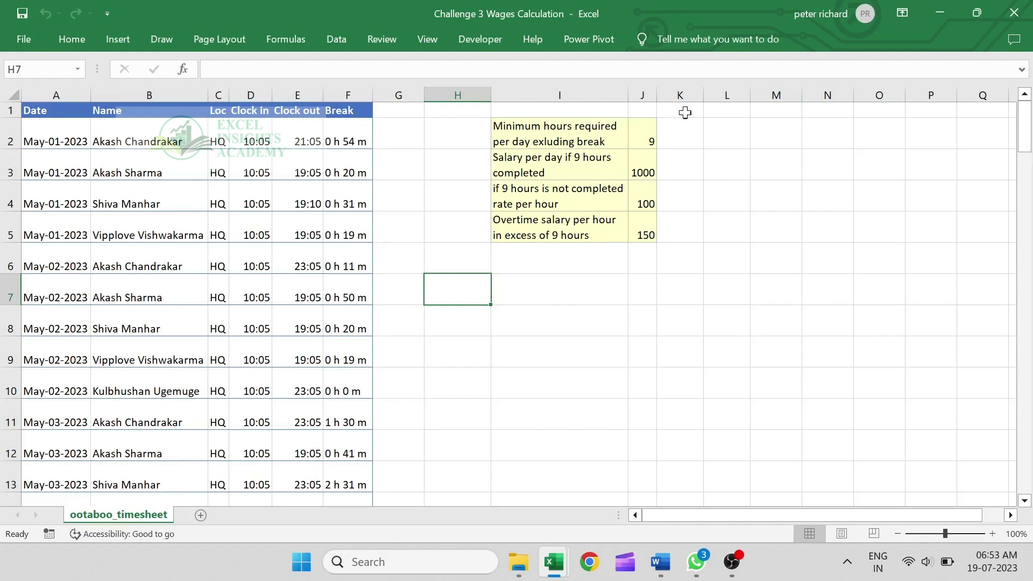
Freeze the panes at cell C2 to keep the header row and the Date and Name columns visible
{"action": "left_click", "coordinate": [218, 139]}
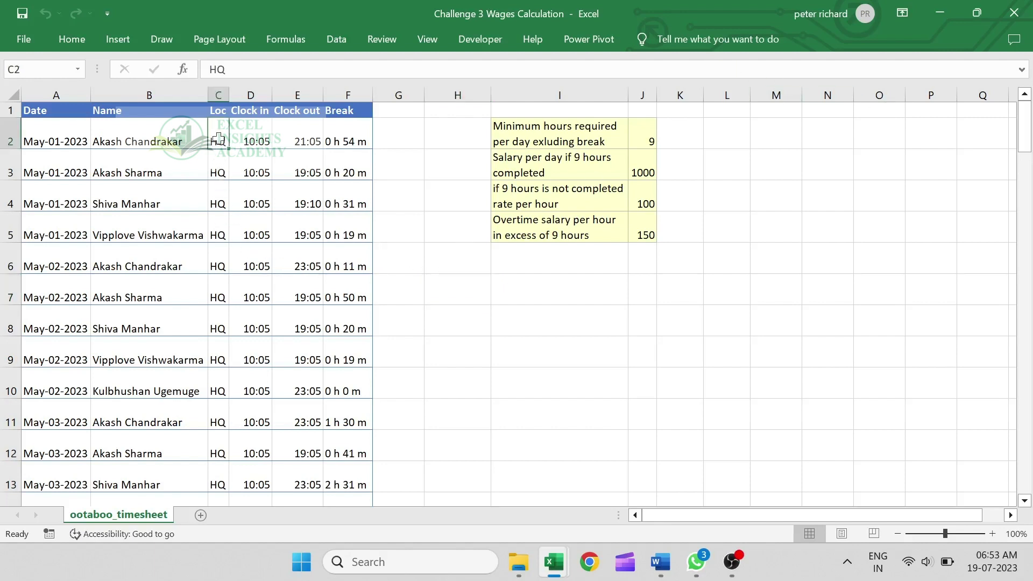
{"action": "left_click", "coordinate": [426, 48]}
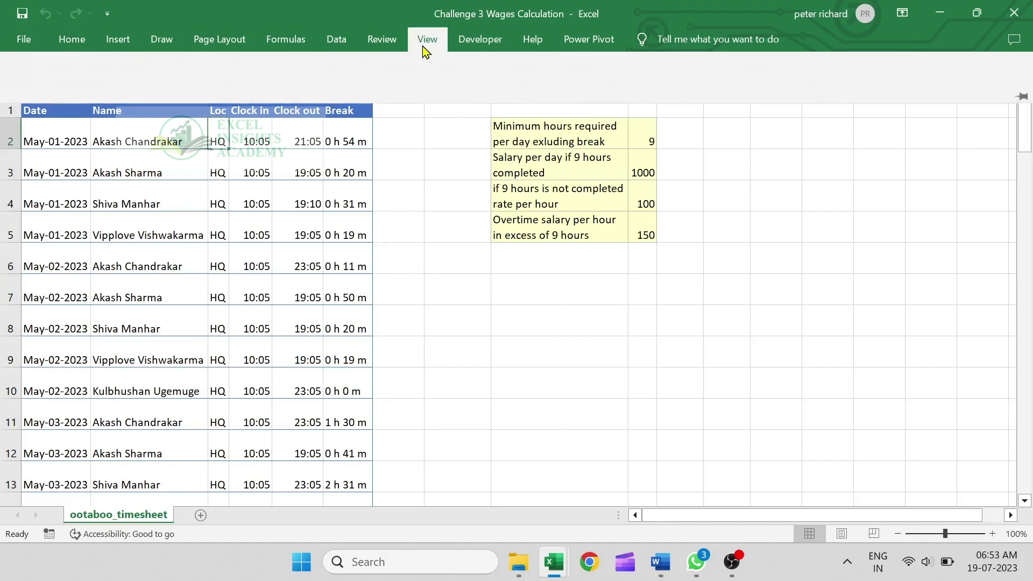
{"action": "left_click", "coordinate": [544, 104]}
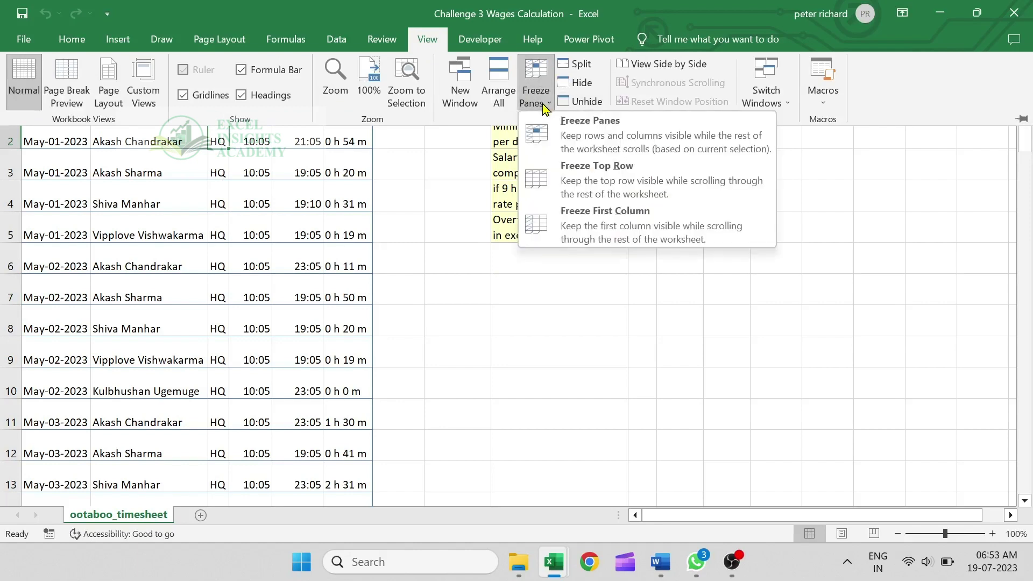
{"action": "left_click", "coordinate": [570, 134]}
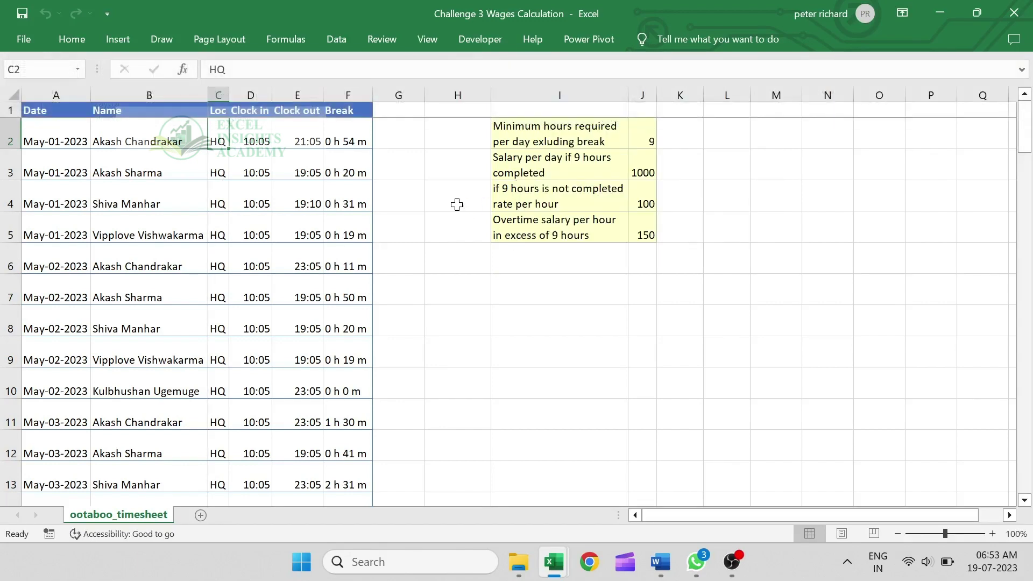
Insert a new column G after Break and enter the header "Difference of clock time in HH:MM format" in G1
{"action": "left_click", "coordinate": [398, 92]}
{"action": "type", "text": "Difference"}
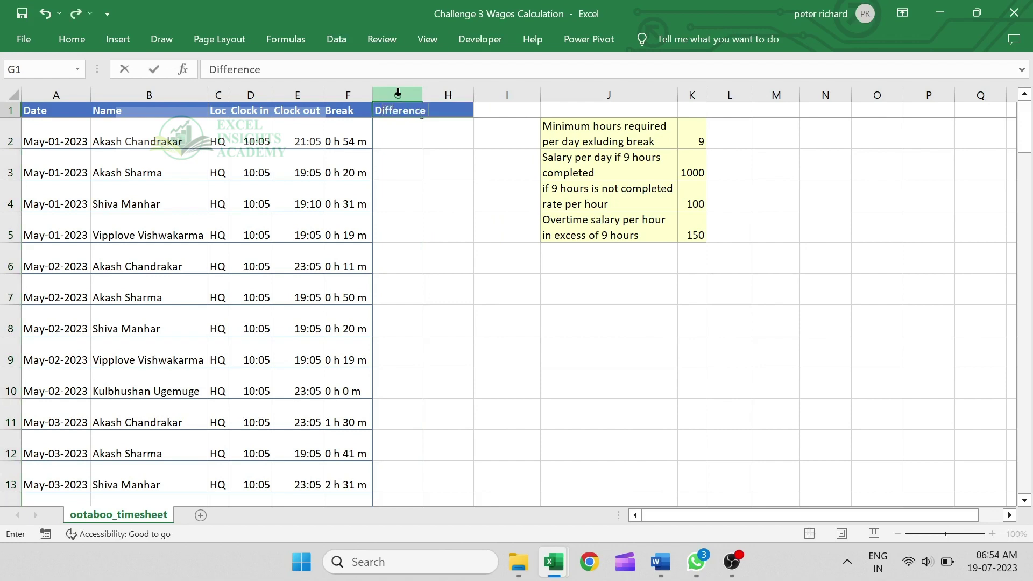
{"action": "type", "text": " of clock time in HH:MM format"}
{"action": "key", "text": "Return"}
Wrap the text of header G1, widen column G and auto-fit the height of row 1
{"action": "left_click", "coordinate": [399, 111]}
{"action": "left_click", "coordinate": [72, 40]}
{"action": "left_click", "coordinate": [397, 67]}
{"action": "left_click_drag", "start_coordinate": [423, 95], "coordinate": [447, 95]}
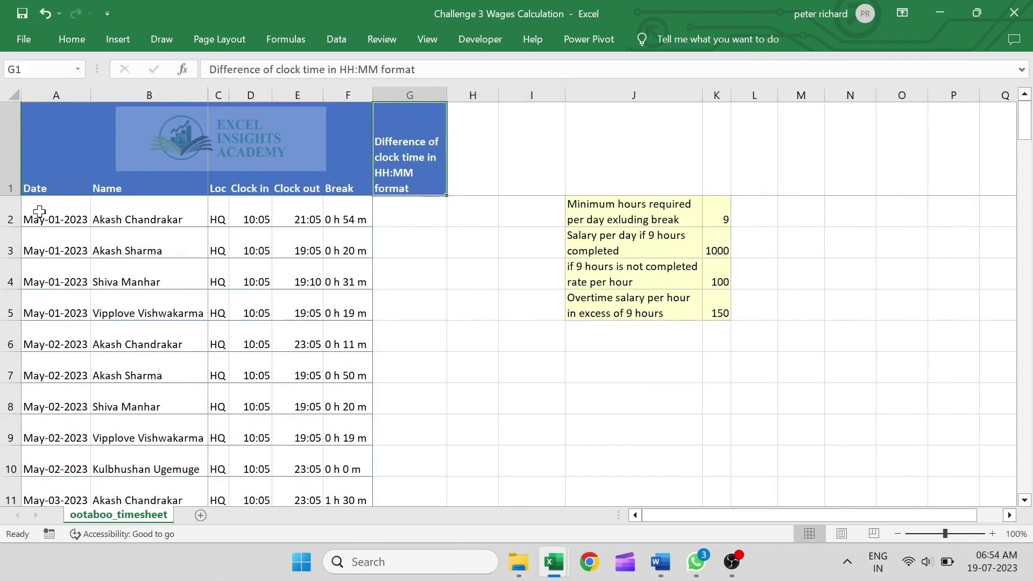
{"action": "double_click", "coordinate": [10, 194]}
Enter the formula =E2-D2 in G2 to subtract the clock-in time from the clock-out time
{"action": "left_click", "coordinate": [399, 184]}
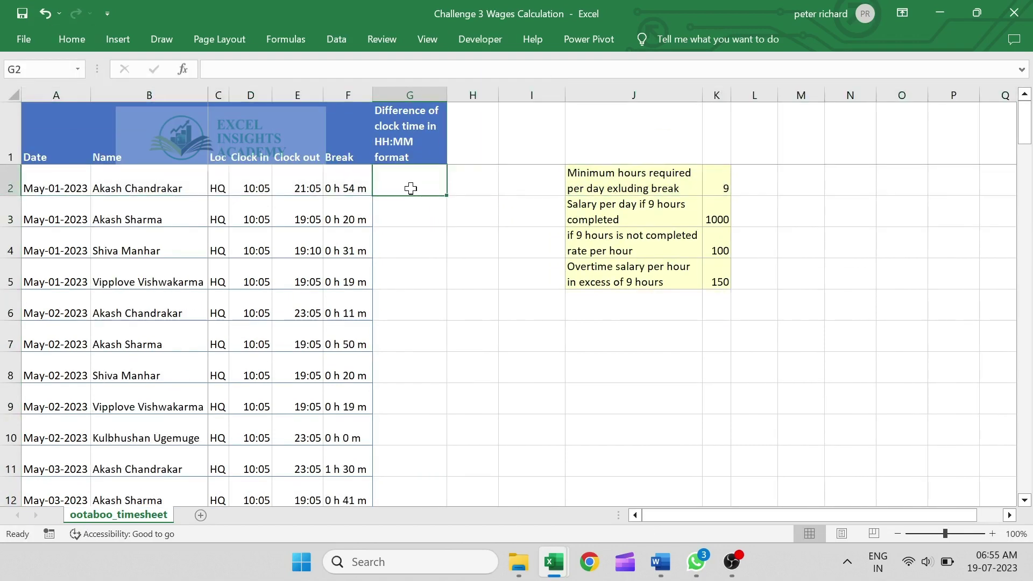
{"action": "type", "text": "="}
{"action": "left_click", "coordinate": [307, 186]}
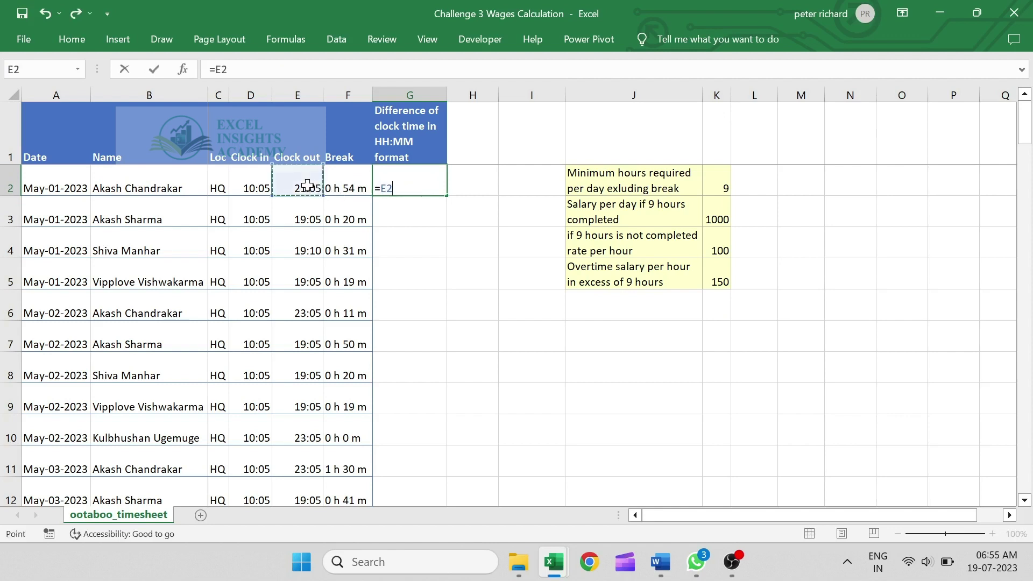
{"action": "type", "text": "-"}
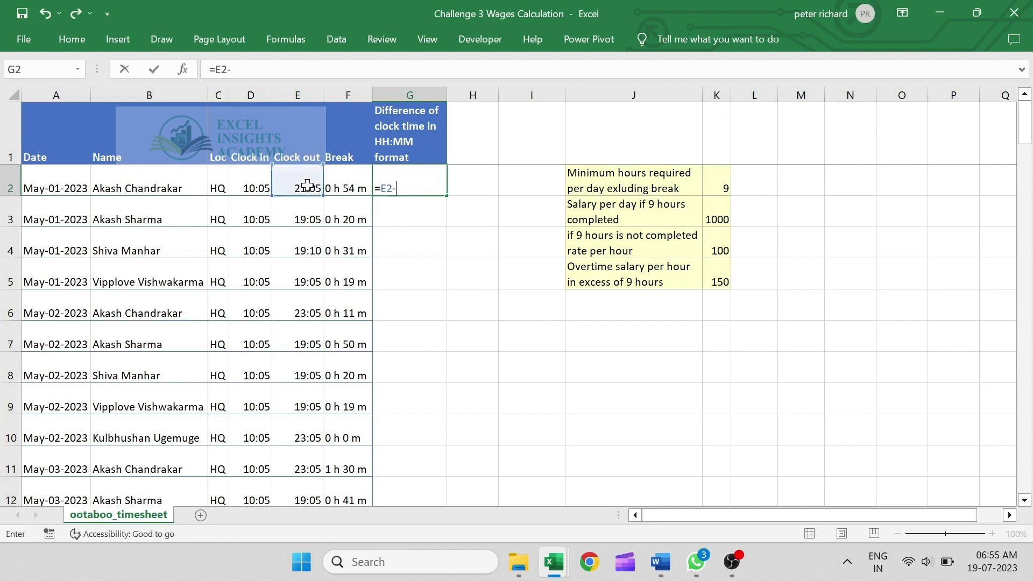
{"action": "left_click", "coordinate": [247, 187]}
{"action": "key", "text": "Return"}
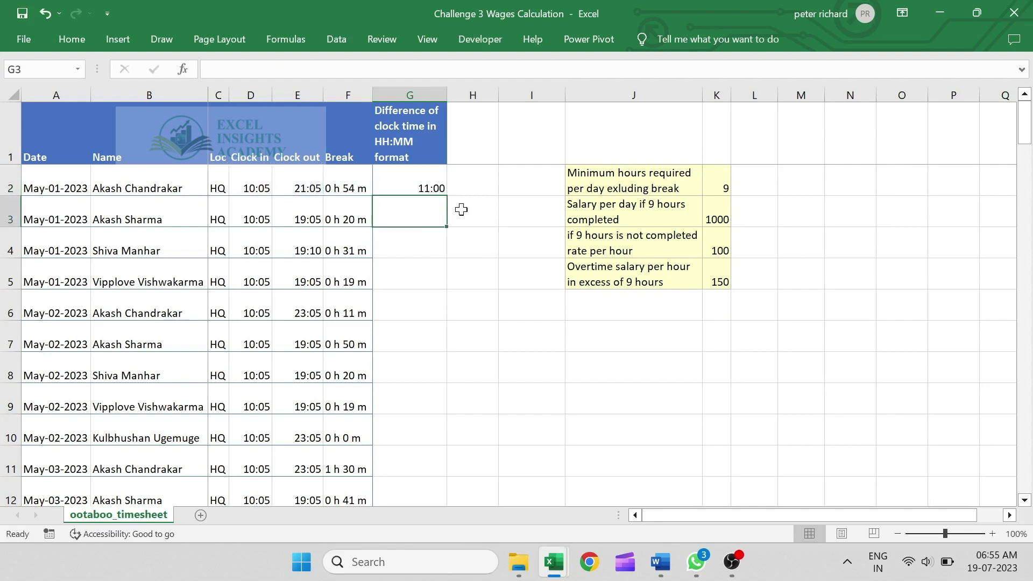
Try the Number format on the time difference in G2, and finish with the Time format applied
{"action": "left_click", "coordinate": [419, 184]}
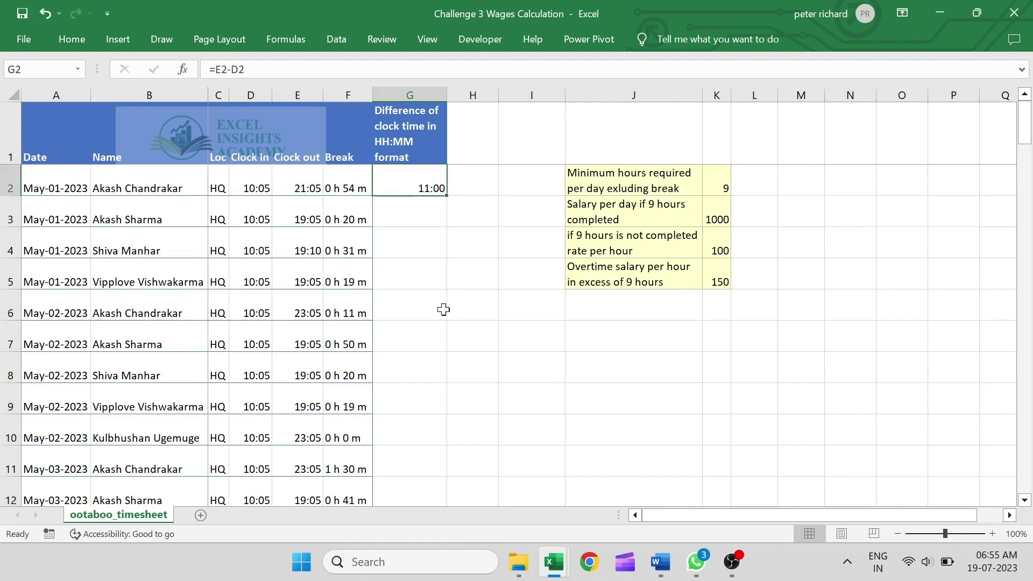
{"action": "left_click", "coordinate": [77, 43]}
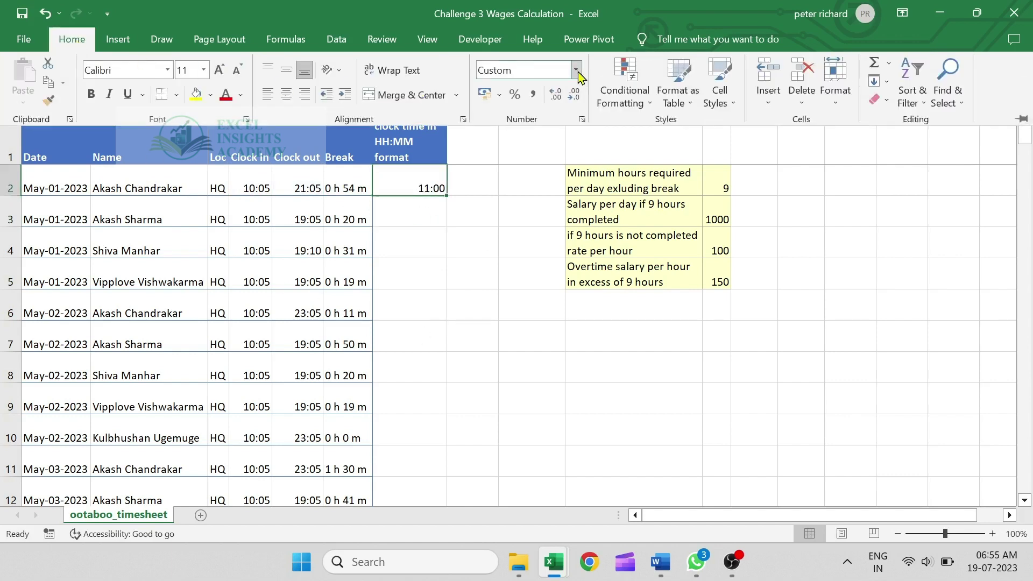
{"action": "left_click", "coordinate": [577, 70]}
{"action": "left_click", "coordinate": [535, 127]}
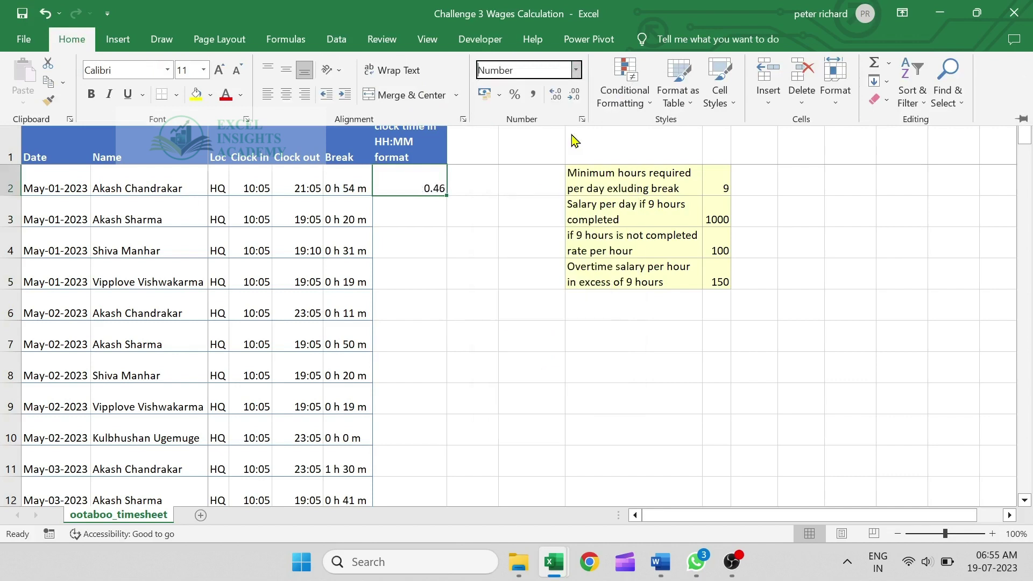
{"action": "left_click", "coordinate": [577, 71]}
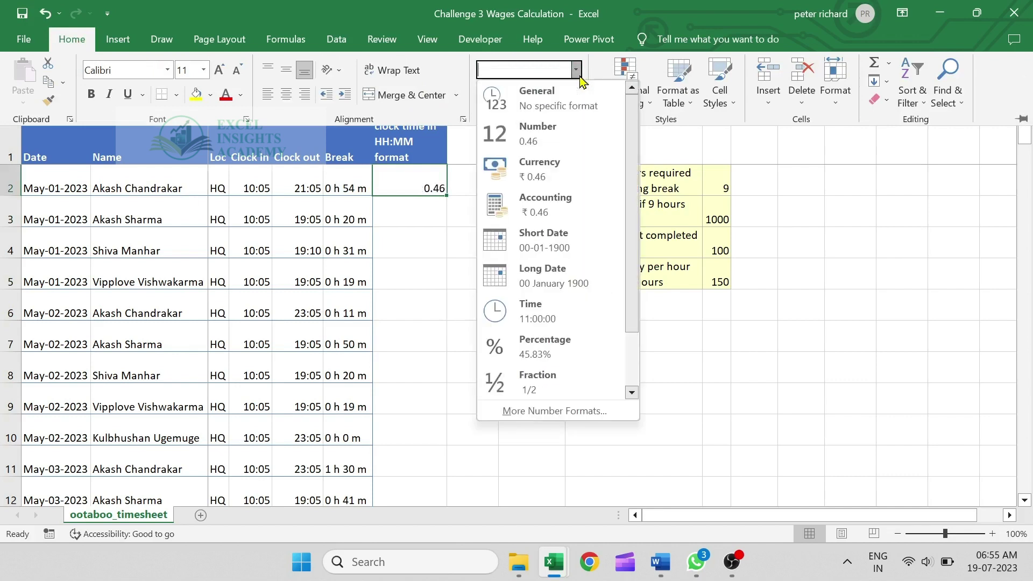
{"action": "left_click", "coordinate": [571, 315]}
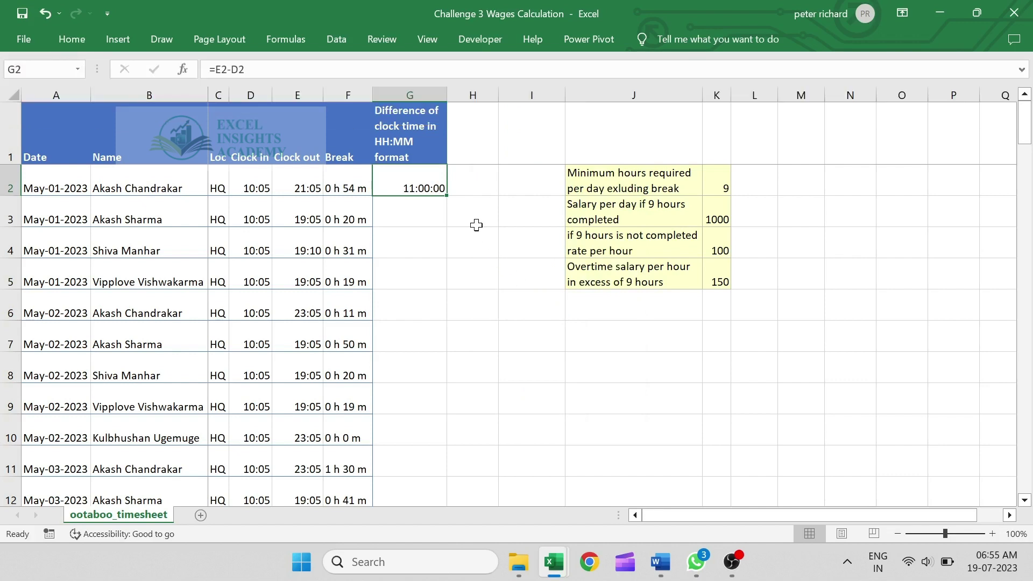
Insert a new column H after the time difference column and copy the G1 header into H1
{"action": "left_click", "coordinate": [470, 95]}
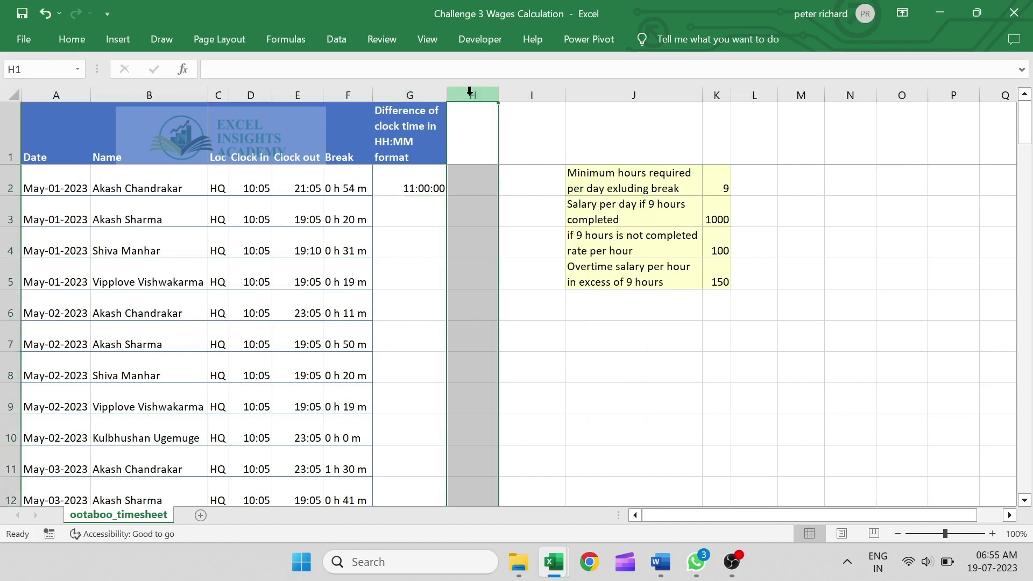
{"action": "key", "text": "ctrl+shift+plus"}
{"action": "left_click", "coordinate": [480, 147]}
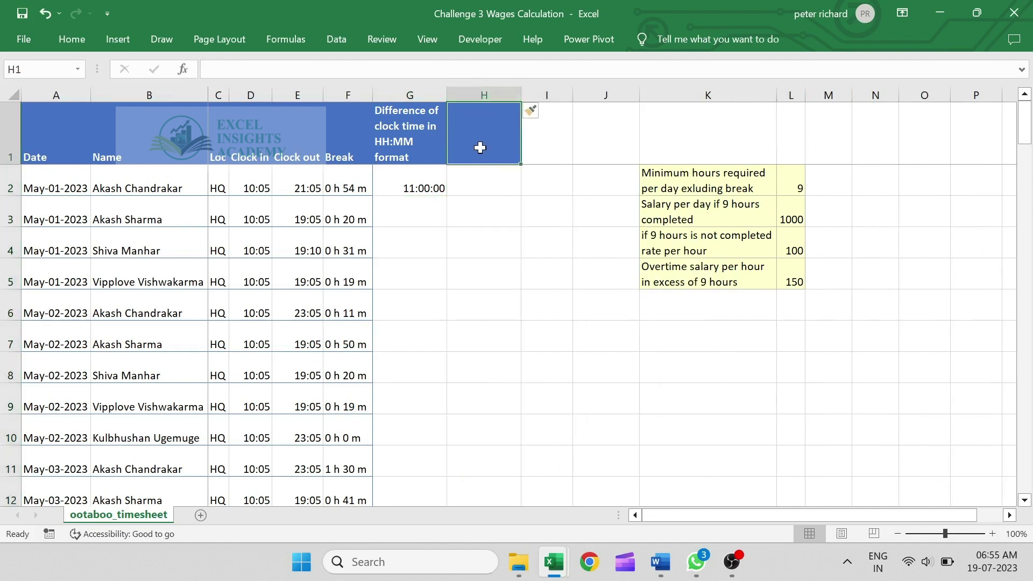
{"action": "key", "text": "Left"}
{"action": "key", "text": "ctrl+c"}
{"action": "key", "text": "Right"}
{"action": "key", "text": "ctrl+v"}
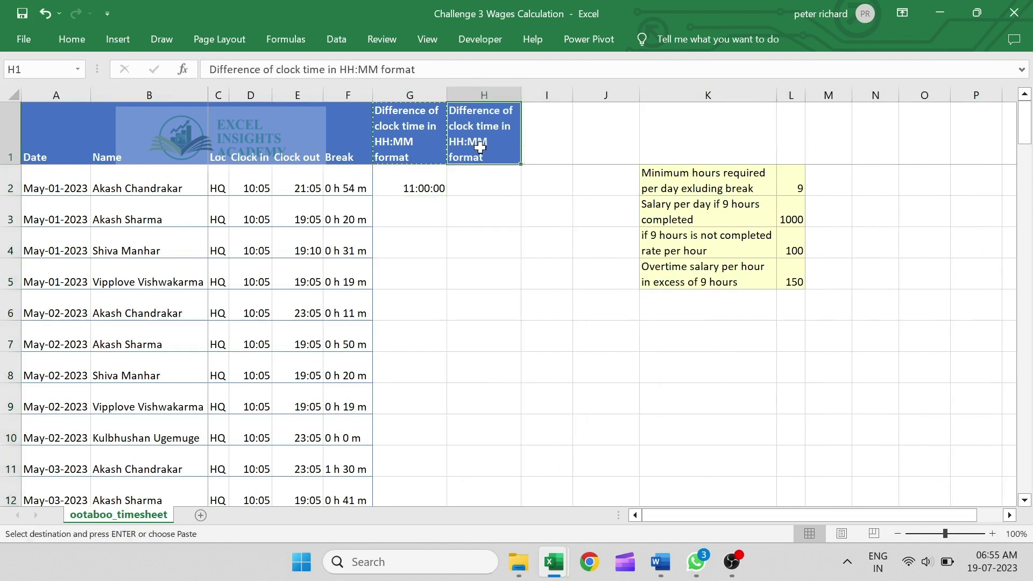
Edit the H1 header to read "Difference of clock time in number format"
{"action": "double_click", "coordinate": [480, 147]}
{"action": "key", "text": "shift+Left"}
{"action": "key", "text": "shift+Left"}
{"action": "key", "text": "shift+Left"}
{"action": "key", "text": "shift+Left"}
{"action": "key", "text": "shift+Left"}
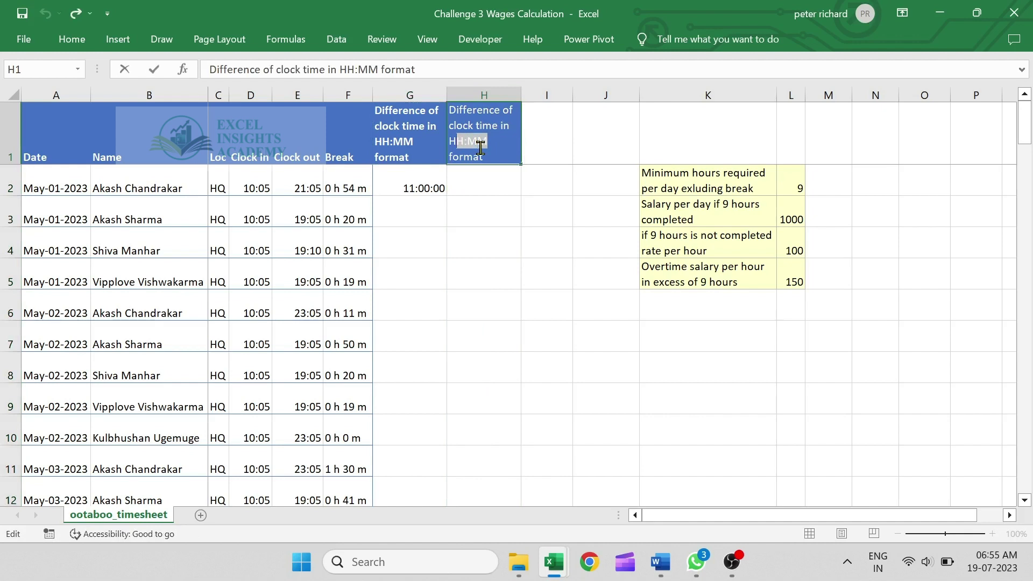
{"action": "type", "text": "number"}
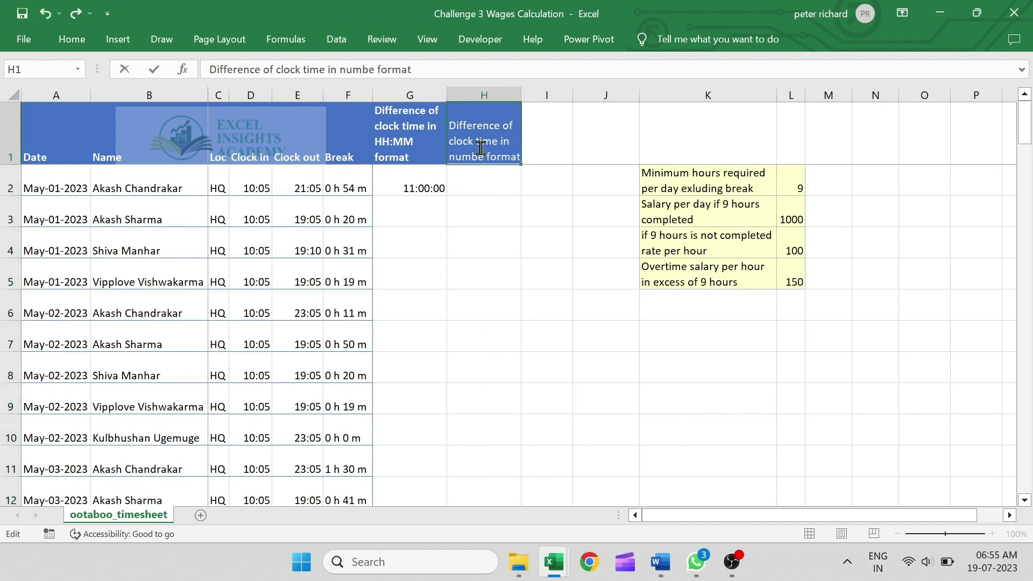
{"action": "key", "text": "Return"}
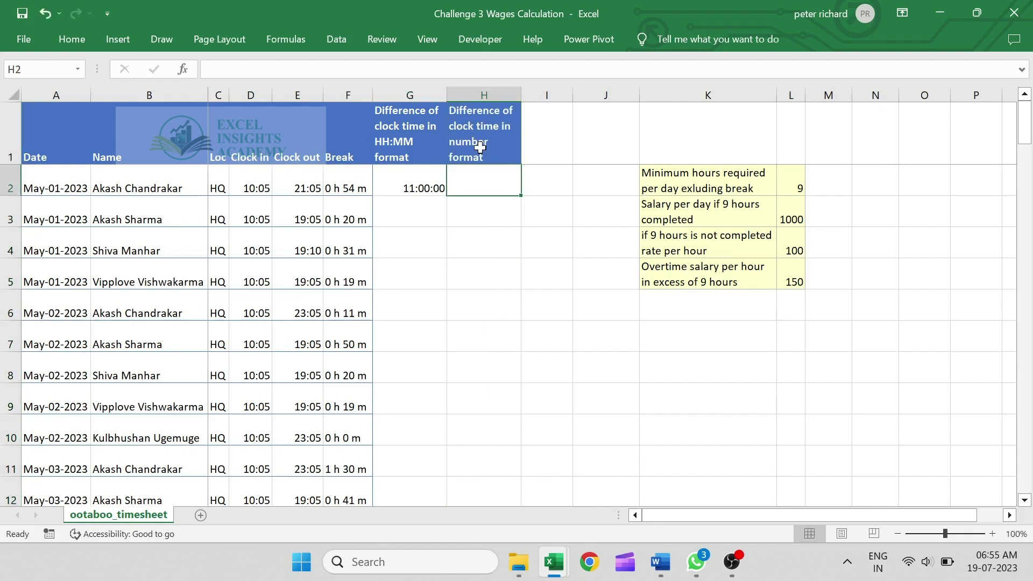
Enter the formula =G2*24 in H2 to convert the time difference into hours
{"action": "type", "text": "="}
{"action": "key", "text": "Left"}
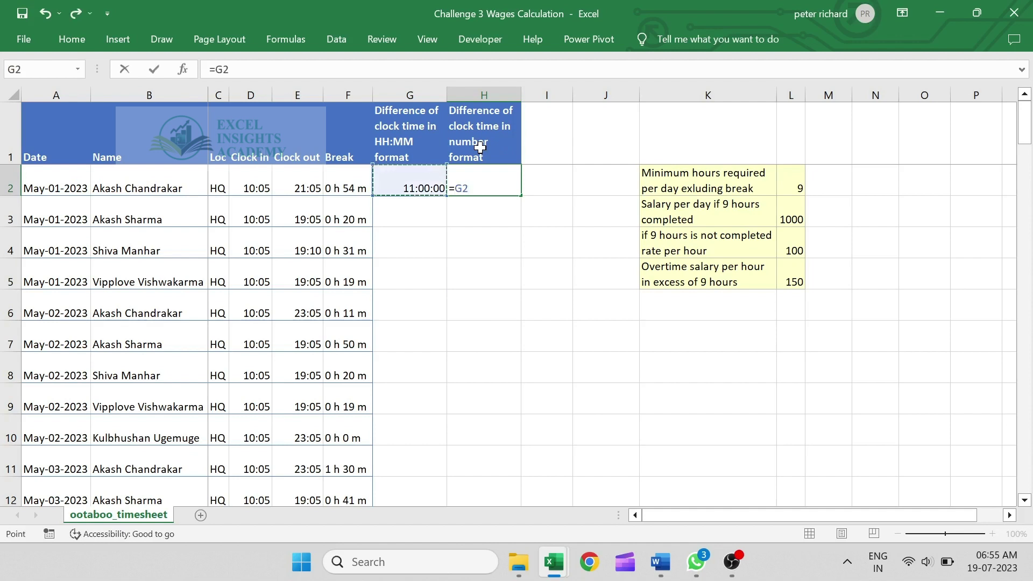
{"action": "type", "text": "*24"}
{"action": "key", "text": "Return"}
Apply the Number format to the converted hours in cell H2
{"action": "key", "text": "Up"}
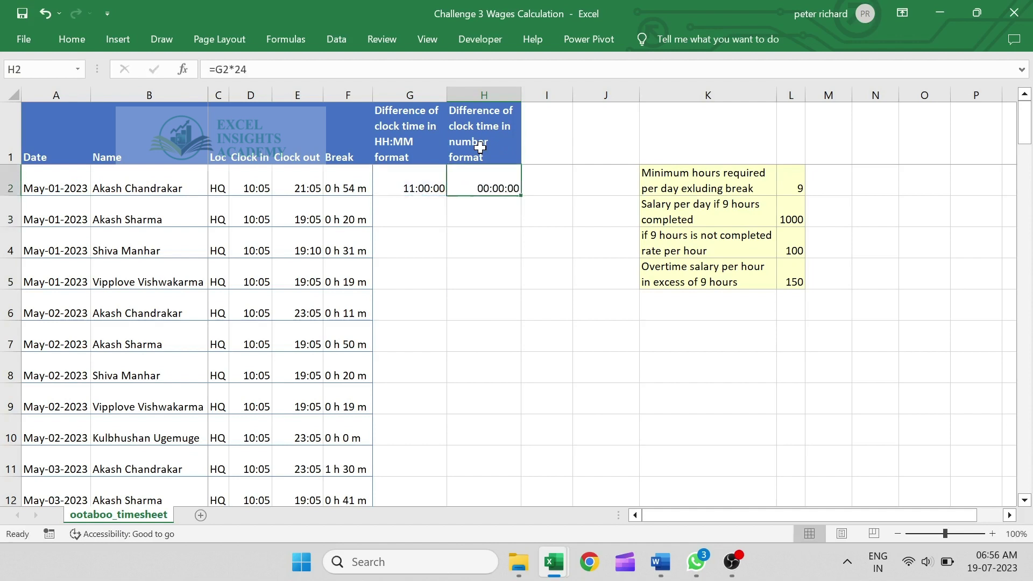
{"action": "left_click", "coordinate": [72, 39]}
{"action": "left_click", "coordinate": [576, 69]}
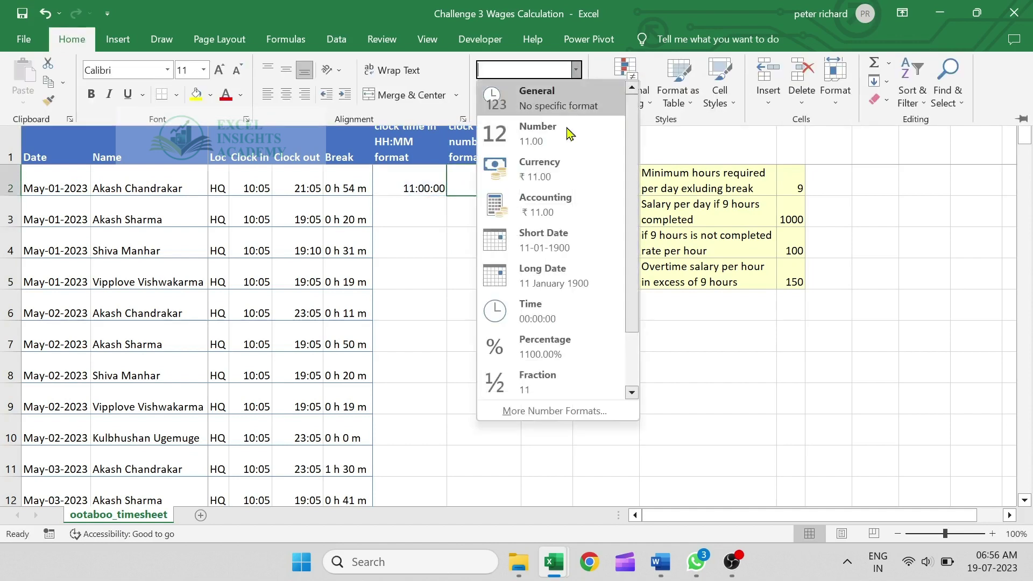
{"action": "left_click", "coordinate": [568, 134]}
Insert a new column I after the number format column and enter the header "Hours of break" in I1
{"action": "left_click", "coordinate": [559, 95]}
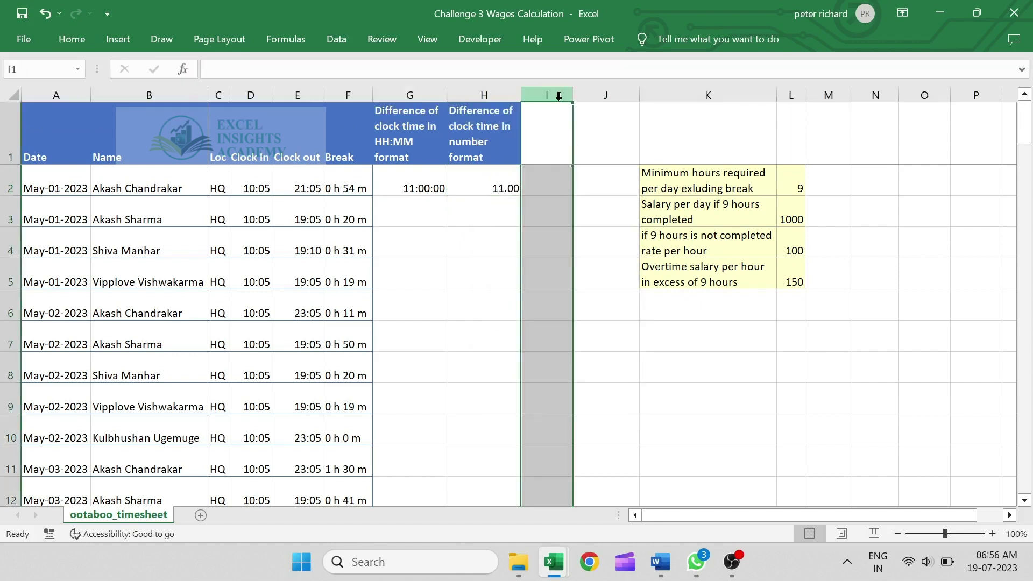
{"action": "key", "text": "ctrl+shift+plus"}
{"action": "left_click", "coordinate": [540, 132]}
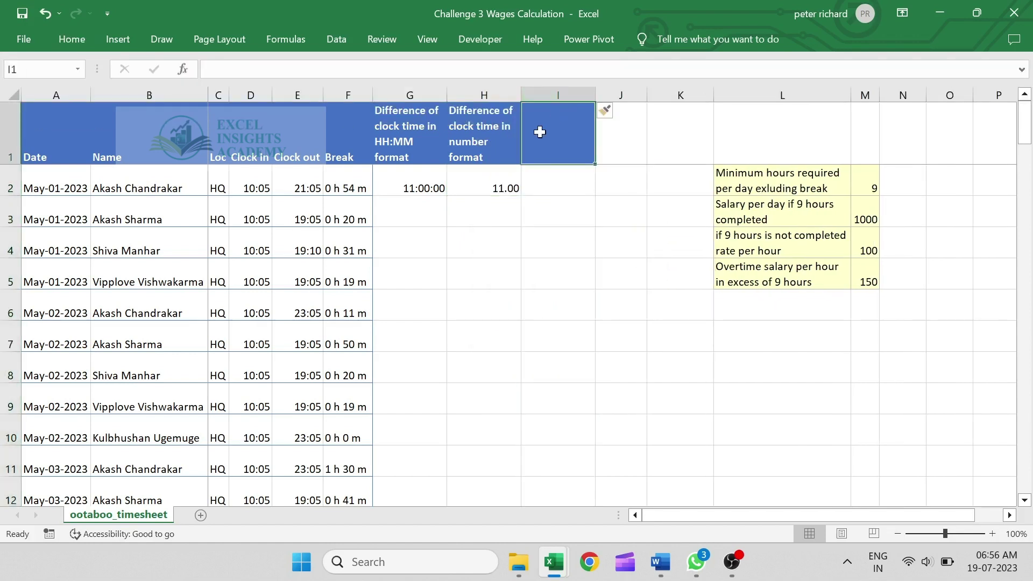
{"action": "type", "text": "Hours "}
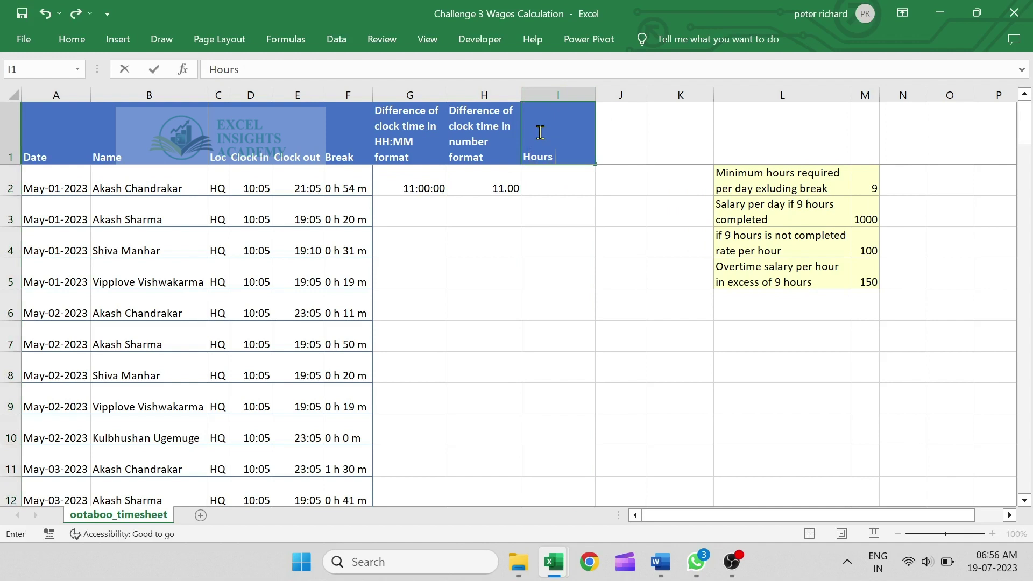
{"action": "type", "text": "of break"}
{"action": "key", "text": "Return"}
Enter the formula =LEFT(F2,1) in I2 to extract the hour digit from the break text
{"action": "type", "text": "=left"}
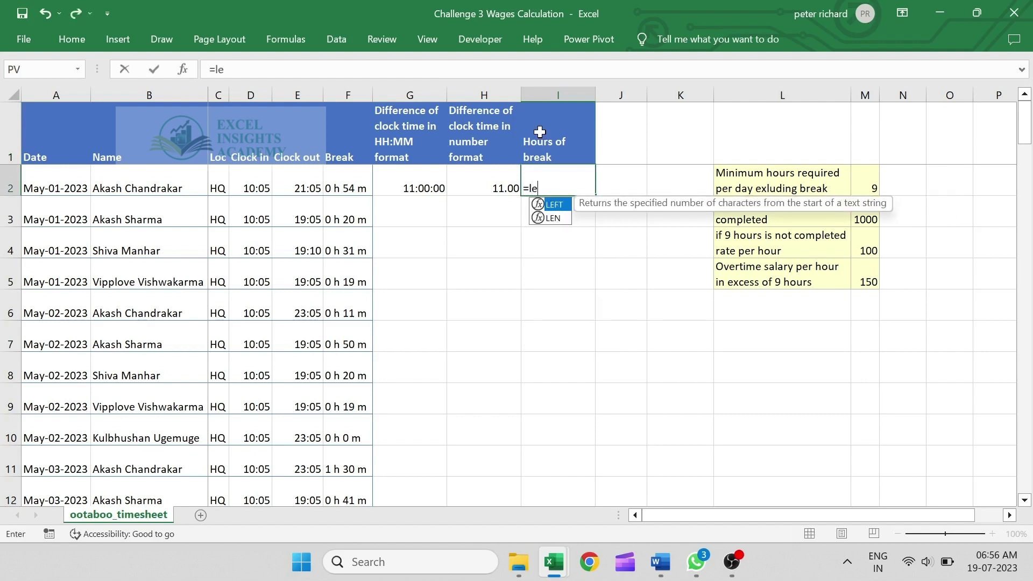
{"action": "key", "text": "Tab"}
{"action": "key", "text": "Left"}
{"action": "key", "text": "Left"}
{"action": "key", "text": "Left"}
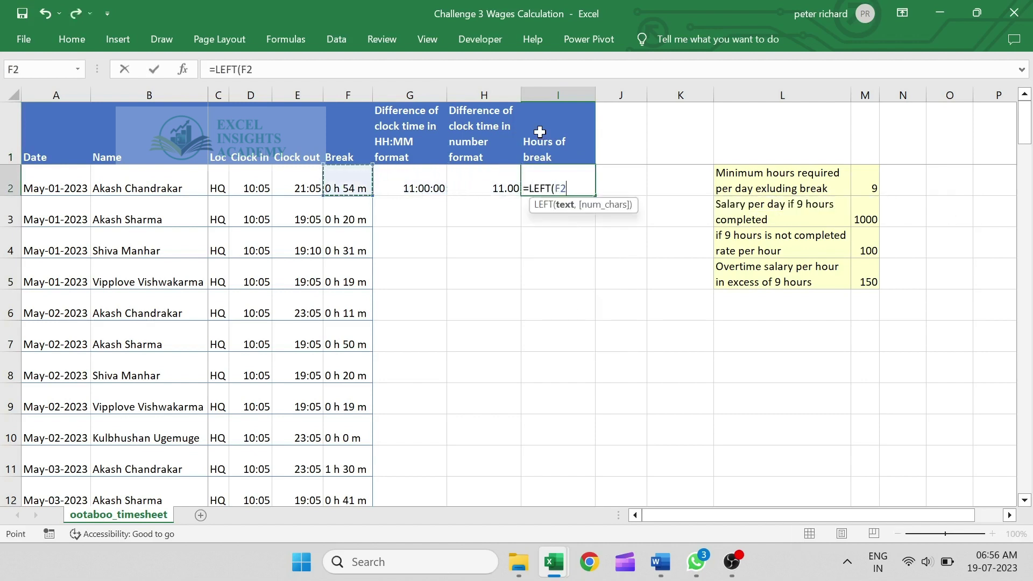
{"action": "type", "text": ",1,"}
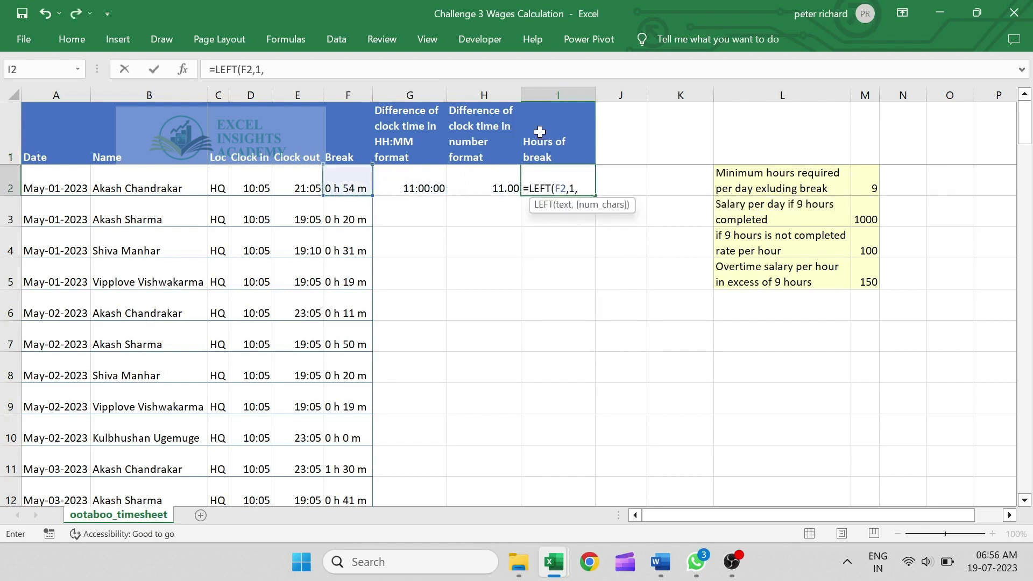
{"action": "key", "text": "BackSpace"}
{"action": "type", "text": ")"}
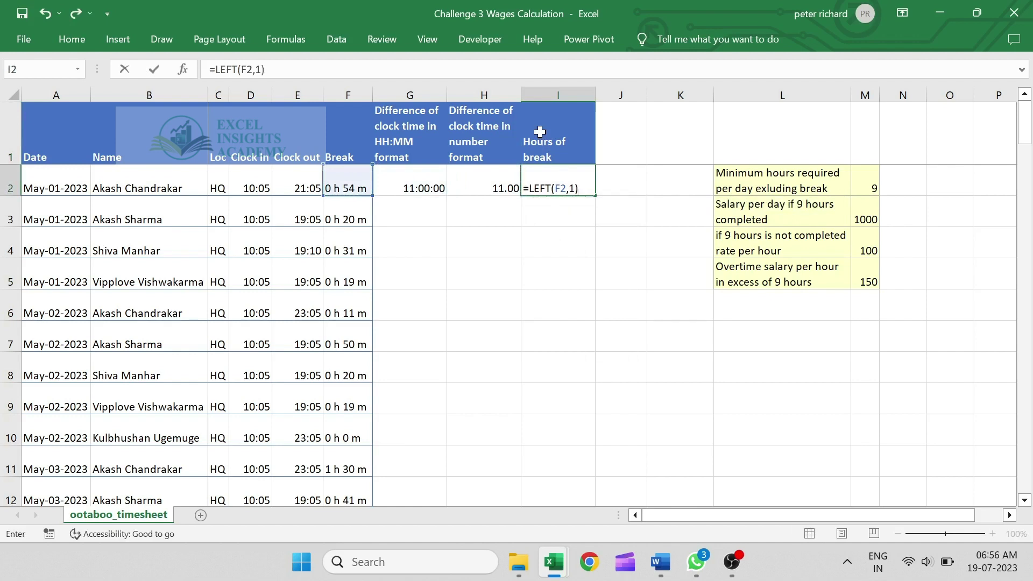
{"action": "key", "text": "Return"}
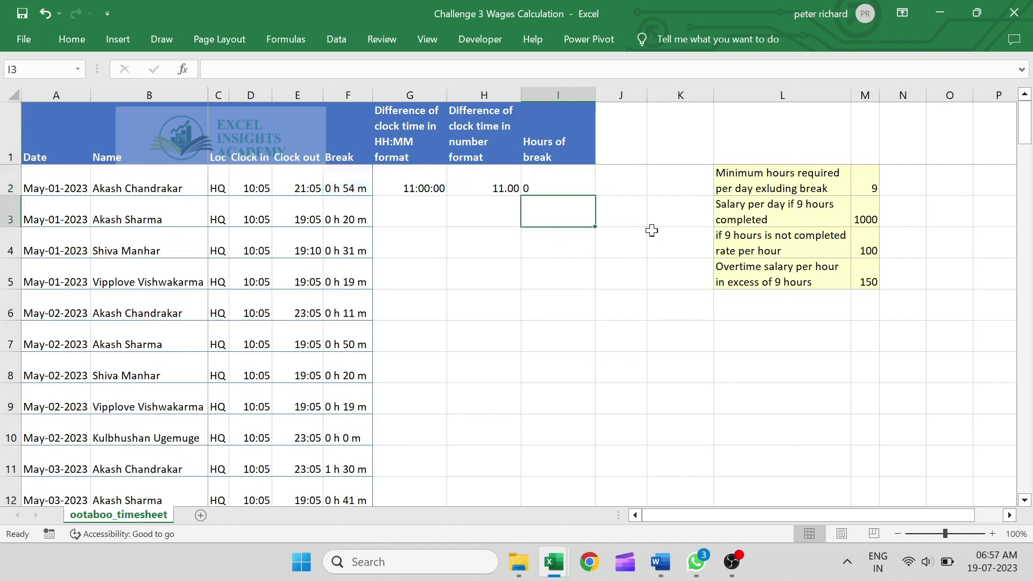
{"action": "left_click", "coordinate": [622, 94]}
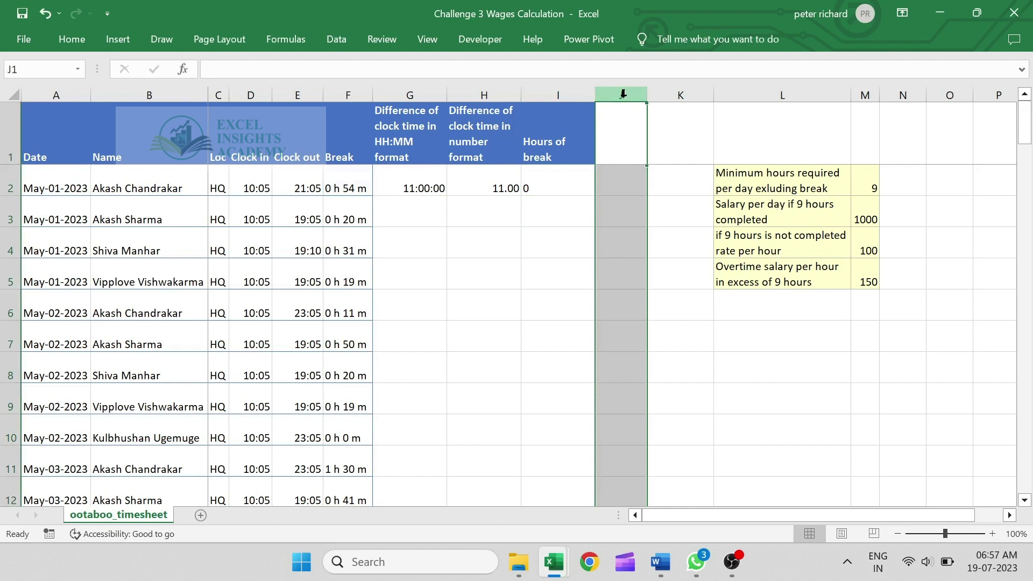
{"action": "key", "text": "ctrl+shift+equal"}
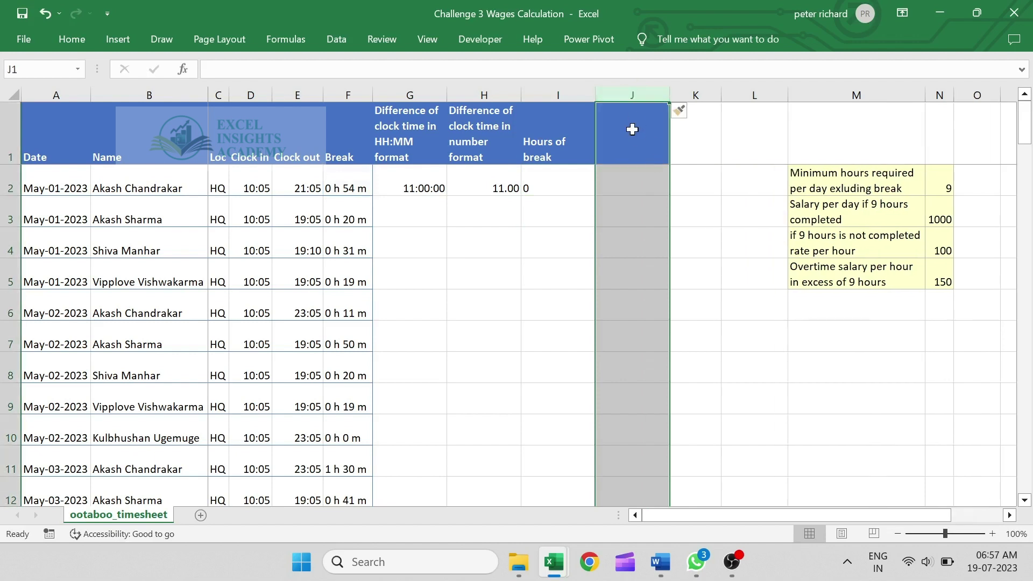
{"action": "left_click", "coordinate": [632, 129]}
{"action": "type", "text": "Minutes"}
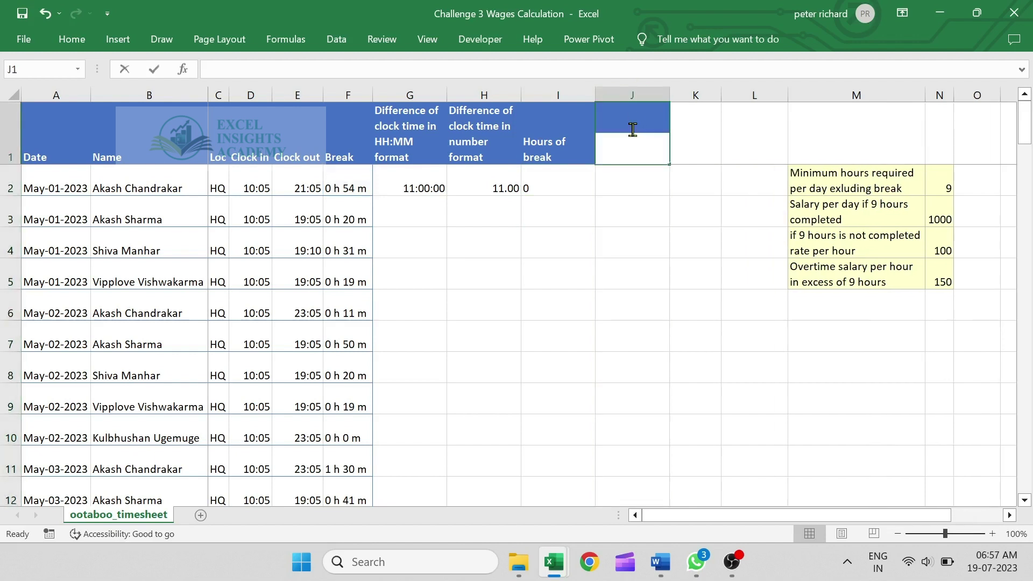
{"action": "type", "text": " o"}
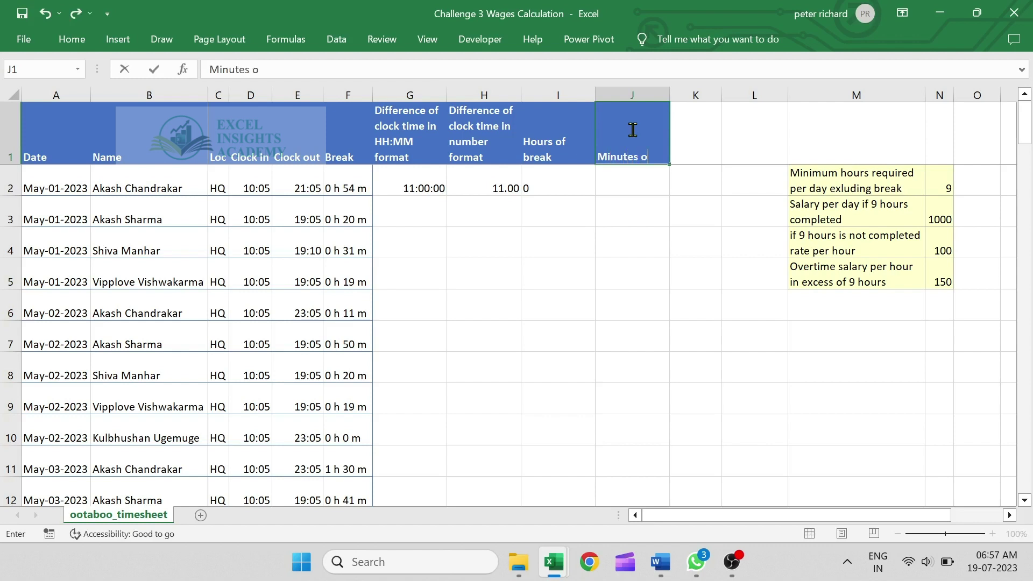
{"action": "type", "text": "f break"}
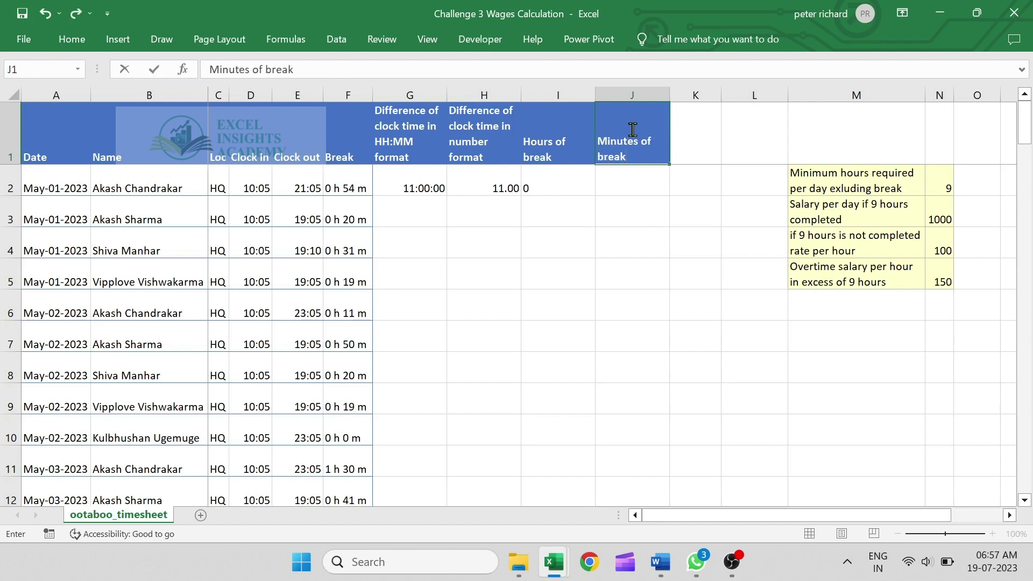
{"action": "key", "text": "Return"}
{"action": "type", "text": "="}
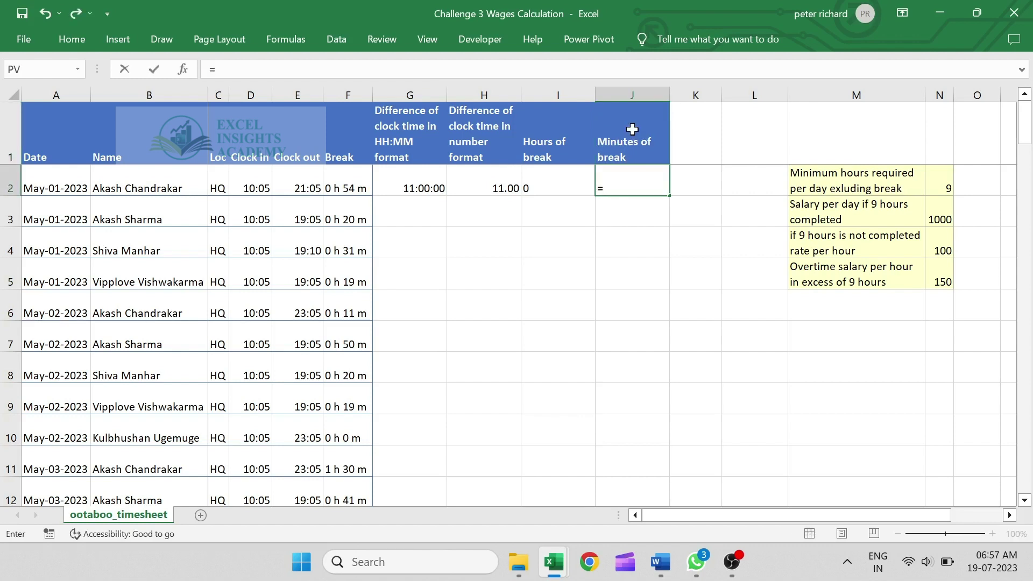
{"action": "key", "text": "Escape"}
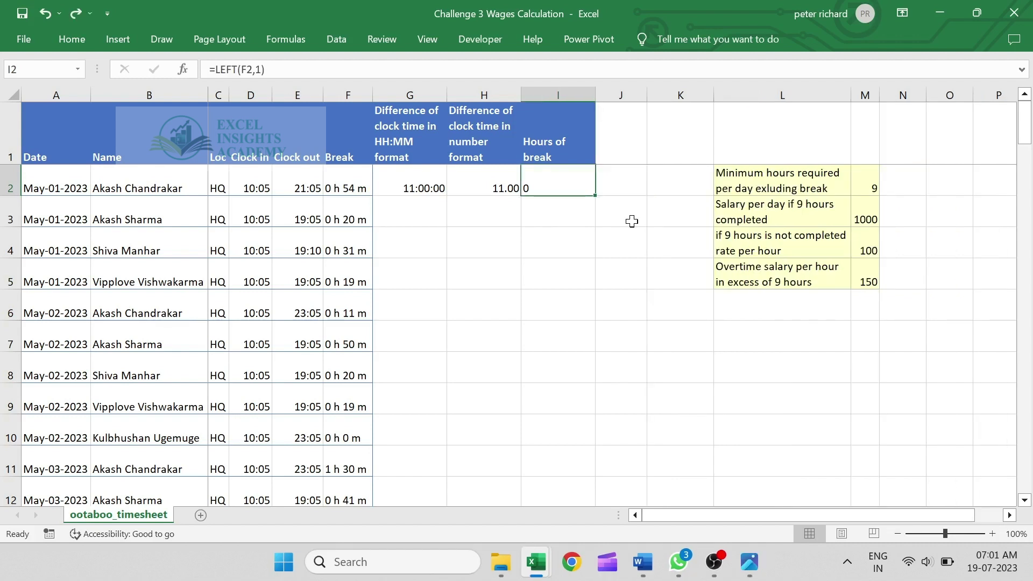
Insert a new column J after the "Hours of break" column and enter the header Character position of 'Space" after minutes in J1
{"action": "left_click", "coordinate": [620, 95]}
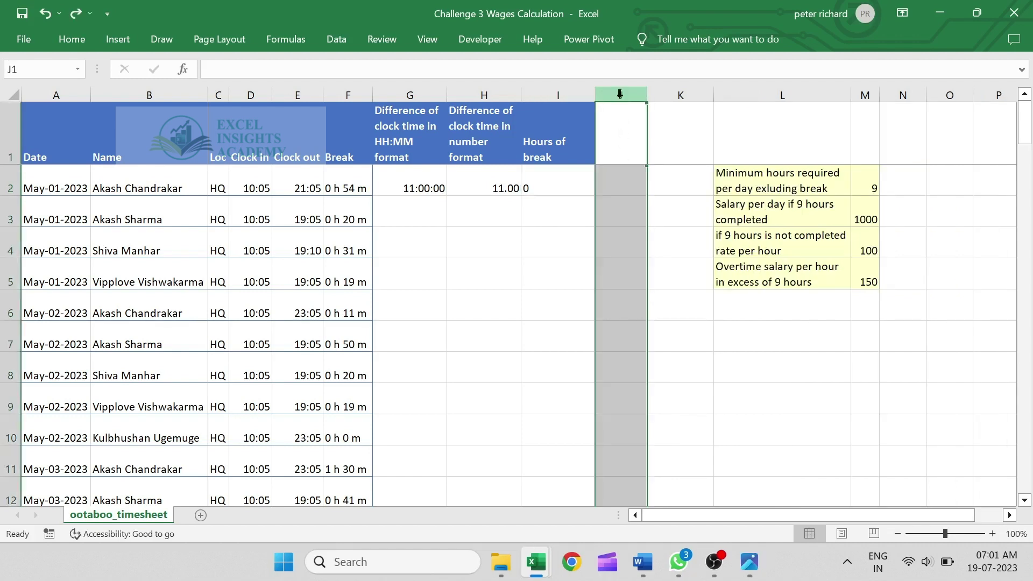
{"action": "key", "text": "ctrl+shift+plus"}
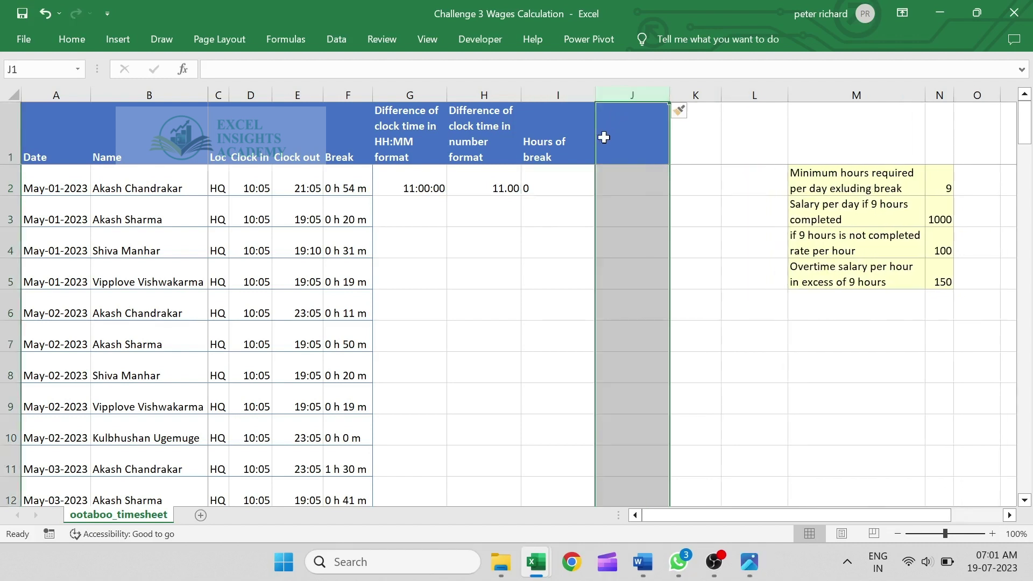
{"action": "left_click", "coordinate": [644, 138]}
{"action": "type", "text": "Chara"}
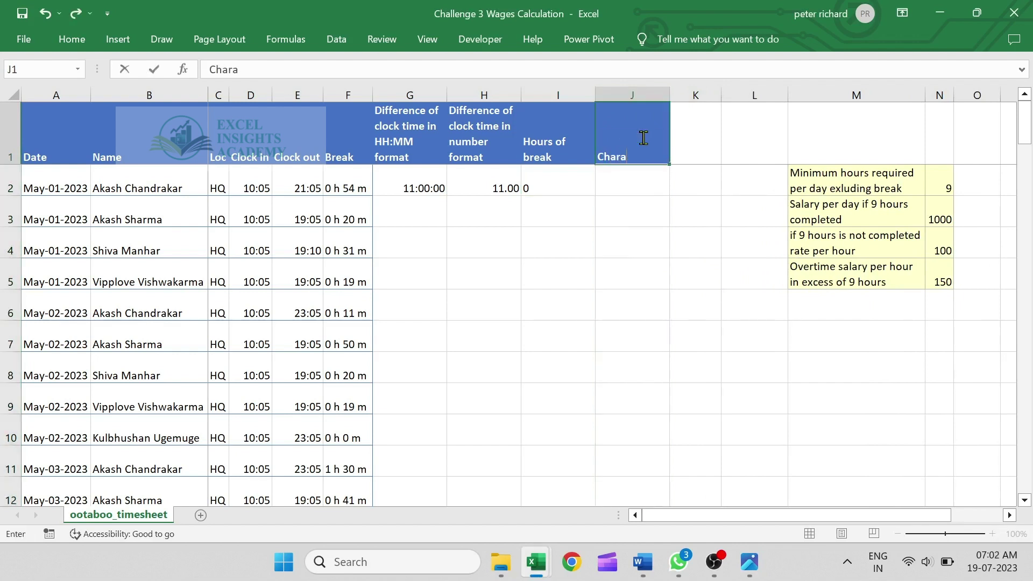
{"action": "type", "text": "cter position of"}
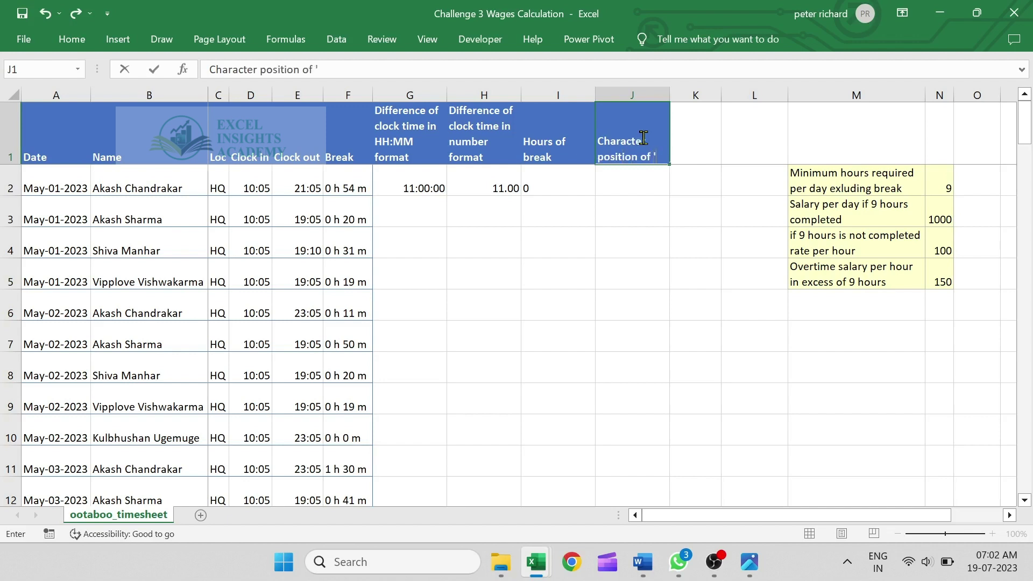
{"action": "type", "text": " 'Spa"}
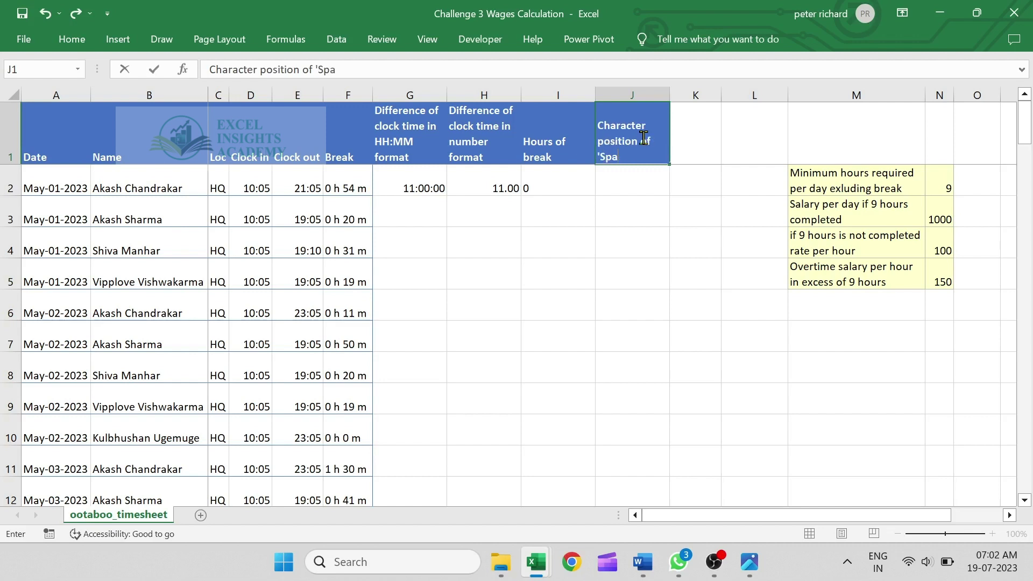
{"action": "type", "text": "ce\" after minutes"}
{"action": "key", "text": "Return"}
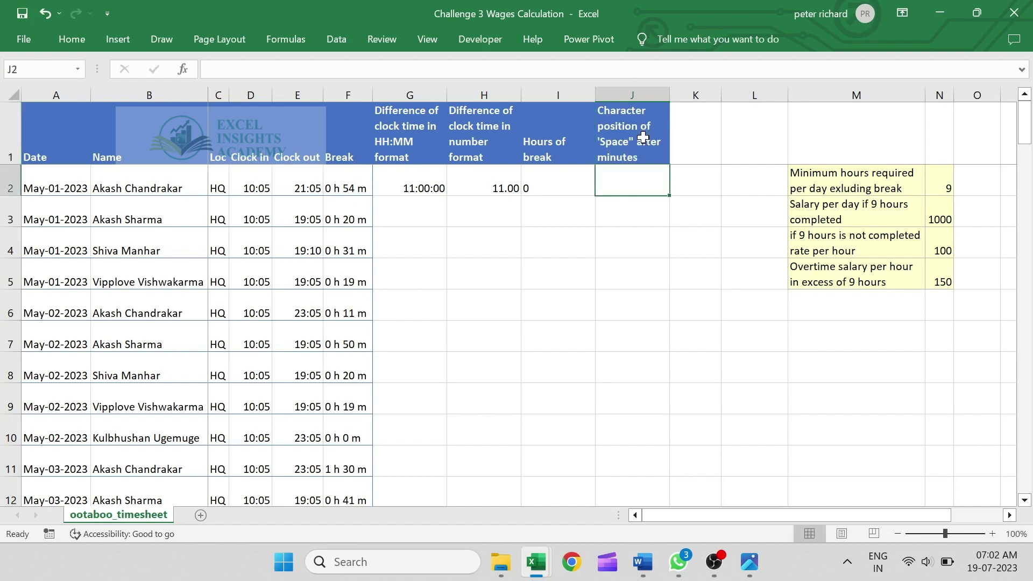
Enter the formula =SEARCH(" ",F2,5) in J2 to locate the space after the minutes in the break text
{"action": "type", "text": "=sea"}
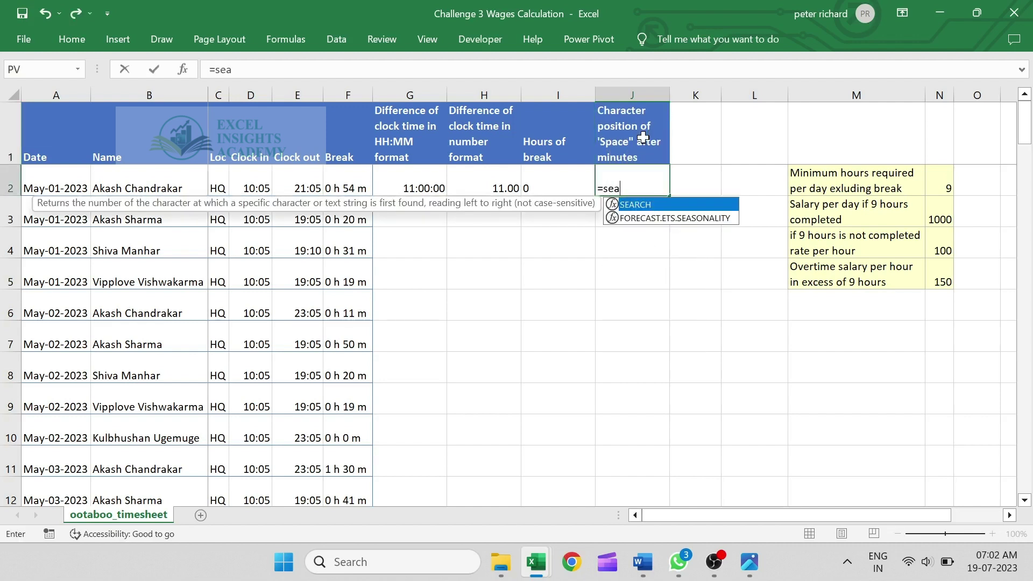
{"action": "key", "text": "Tab"}
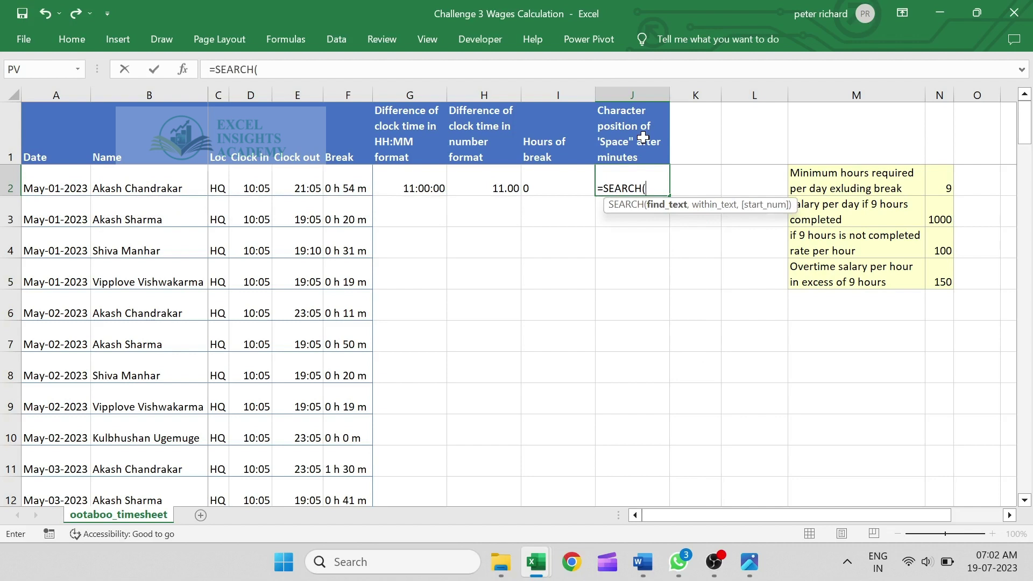
{"action": "type", "text": "\" \","}
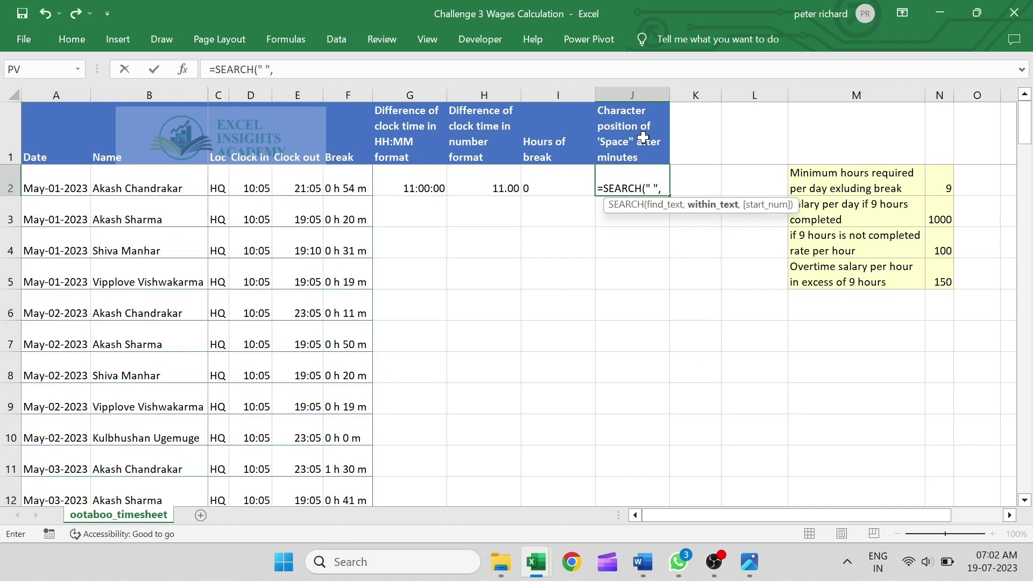
{"action": "left_click", "coordinate": [332, 187]}
{"action": "type", "text": ","}
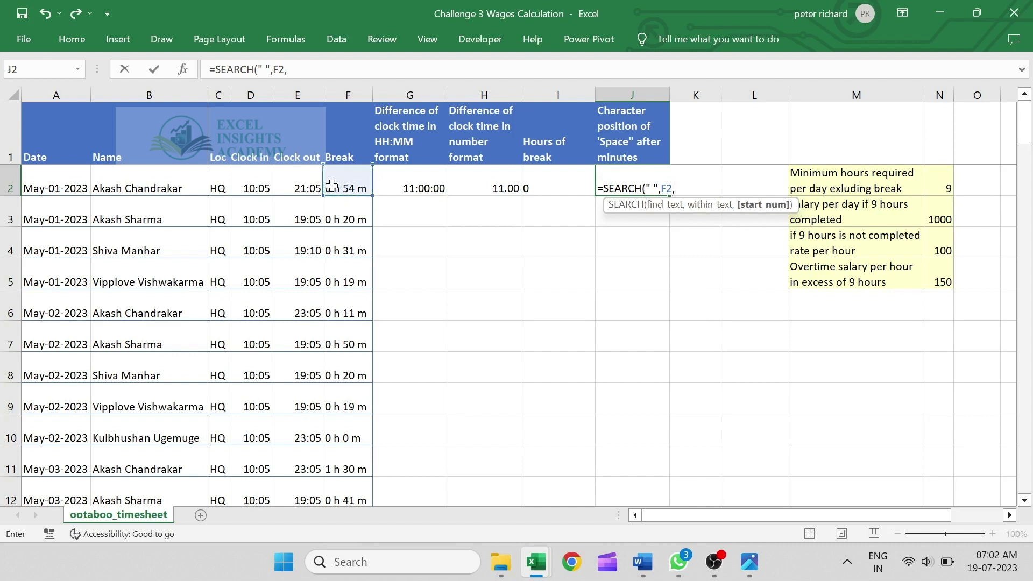
{"action": "type", "text": "5"}
{"action": "key", "text": "Return"}
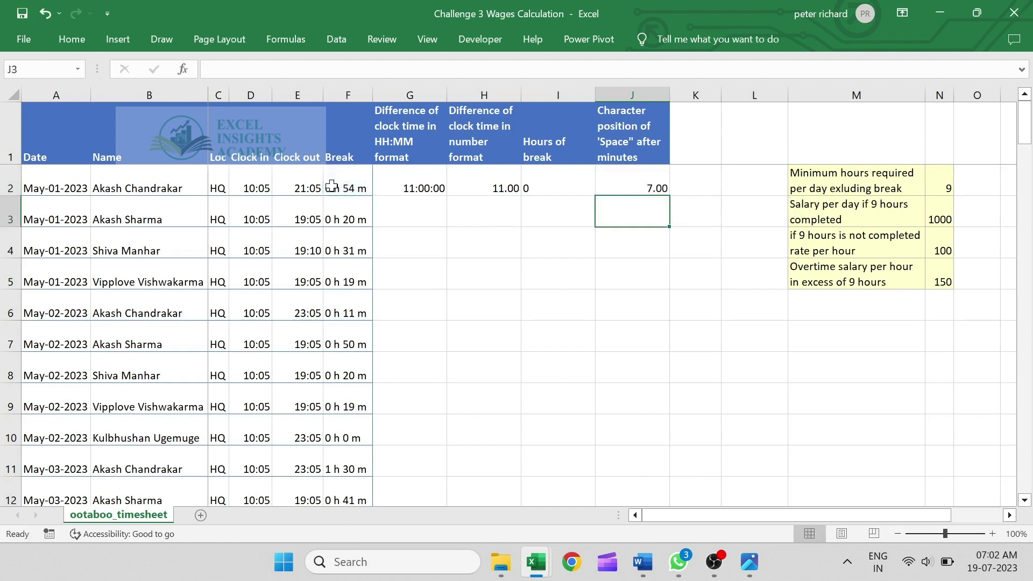
Insert a new column K after the character position column and enter the header "Minutes of break" in K1
{"action": "left_click", "coordinate": [695, 96]}
{"action": "key", "text": "ctrl+plus"}
{"action": "left_click", "coordinate": [722, 137]}
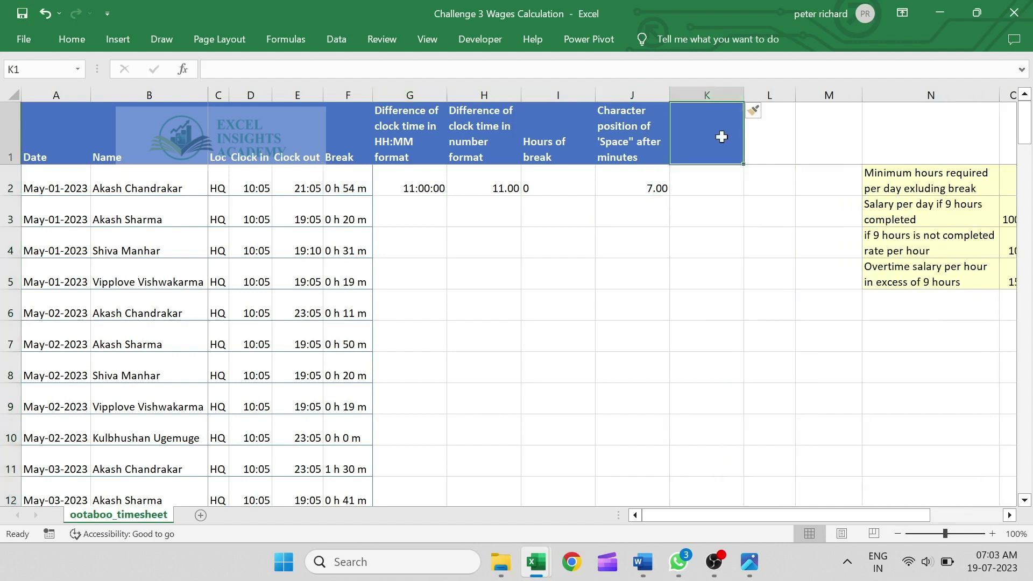
{"action": "type", "text": "Minutes"}
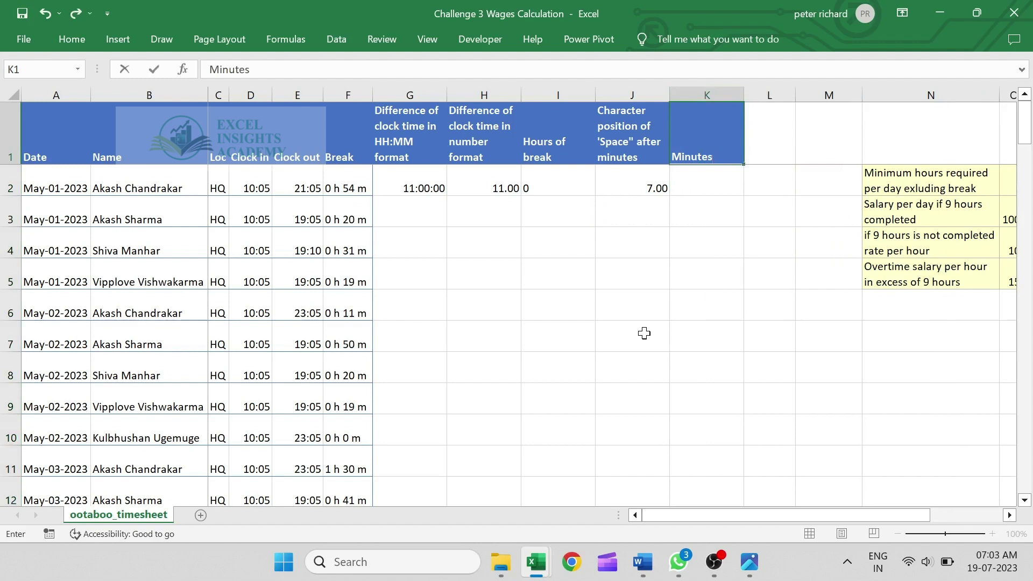
{"action": "type", "text": " of break"}
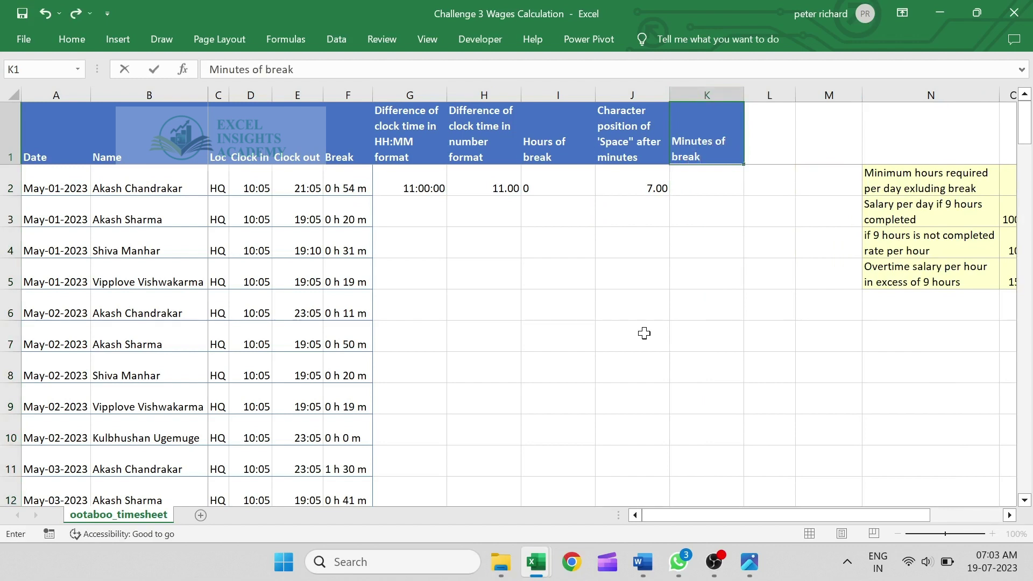
{"action": "key", "text": "Return"}
Enter the formula =MID(F2,5,J2-5) in K2 to extract the minutes from the break text
{"action": "type", "text": "=MID("}
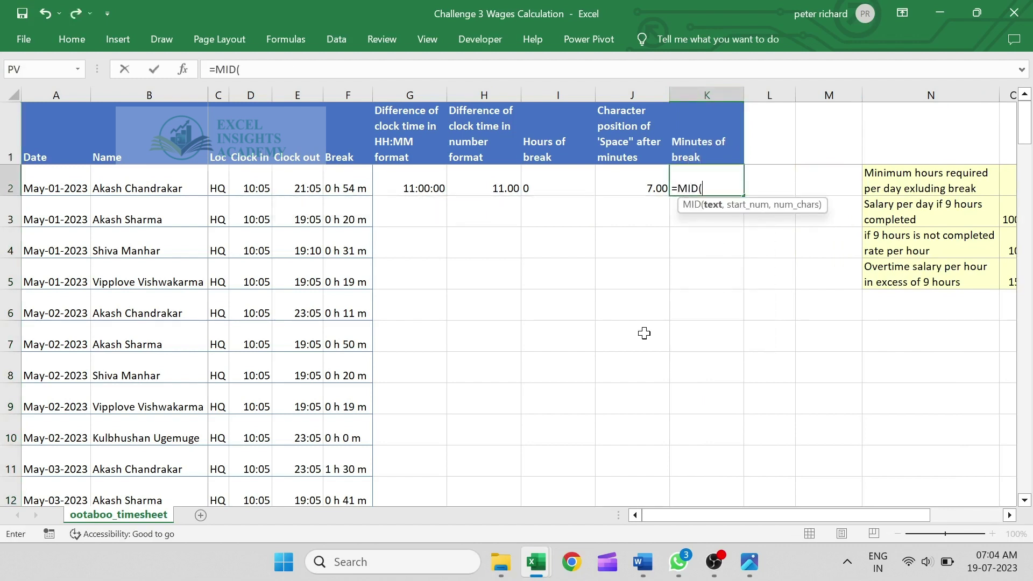
{"action": "key", "text": "Left"}
{"action": "key", "text": "Left"}
{"action": "key", "text": "Left"}
{"action": "key", "text": "Left"}
{"action": "key", "text": "Left"}
{"action": "type", "text": ","}
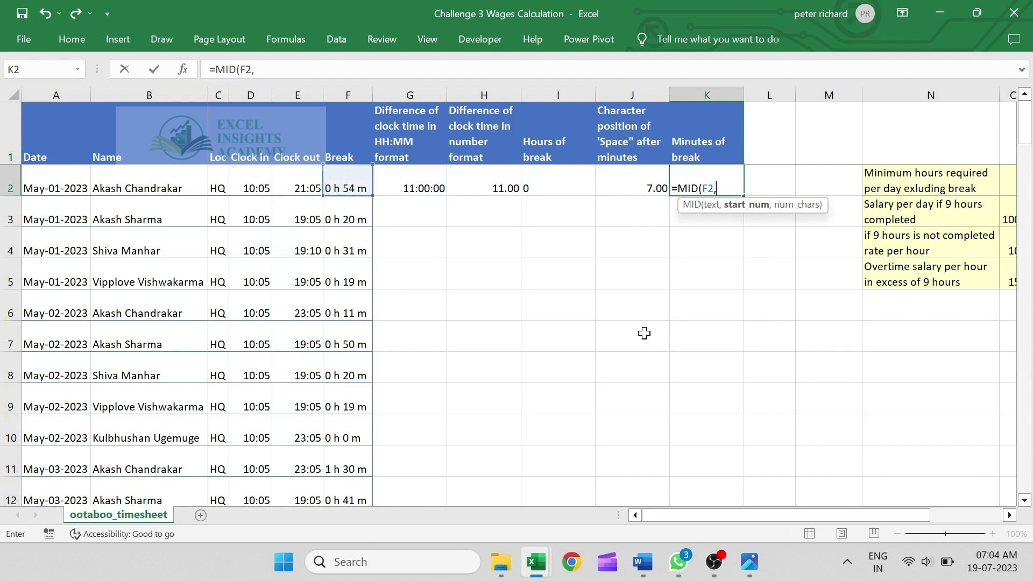
{"action": "type", "text": "5,"}
{"action": "key", "text": "Left"}
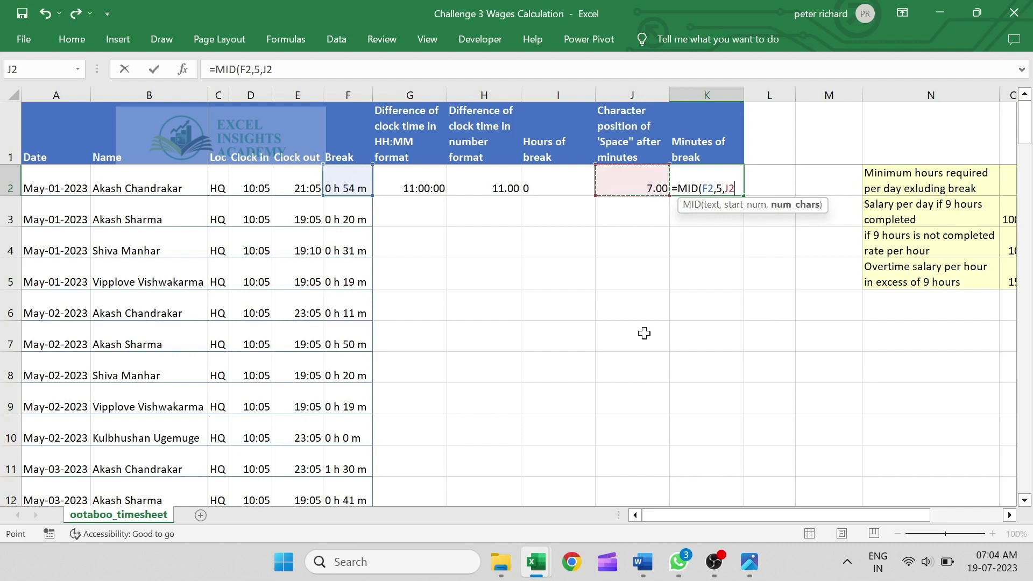
{"action": "type", "text": "-5)"}
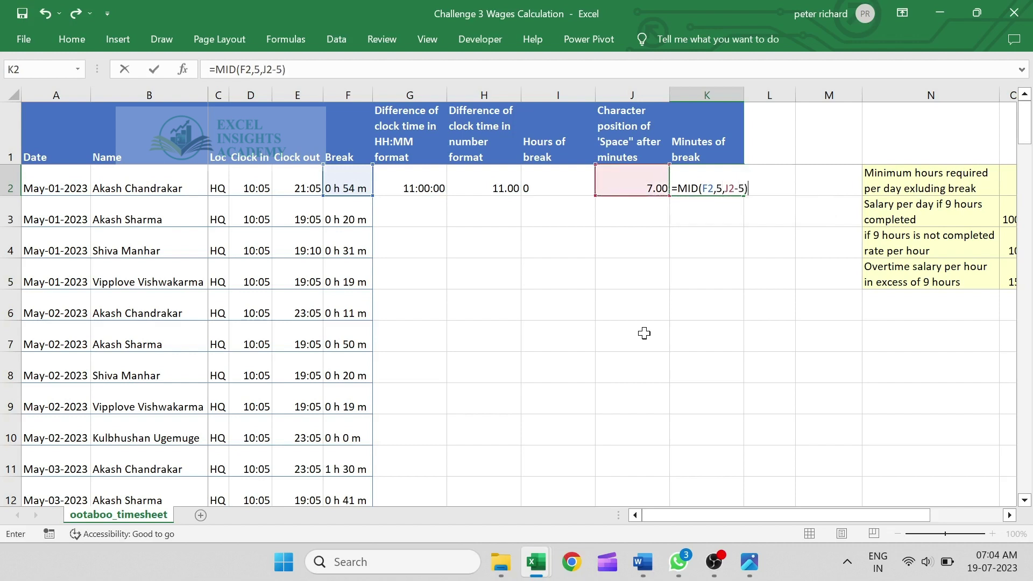
{"action": "key", "text": "Return"}
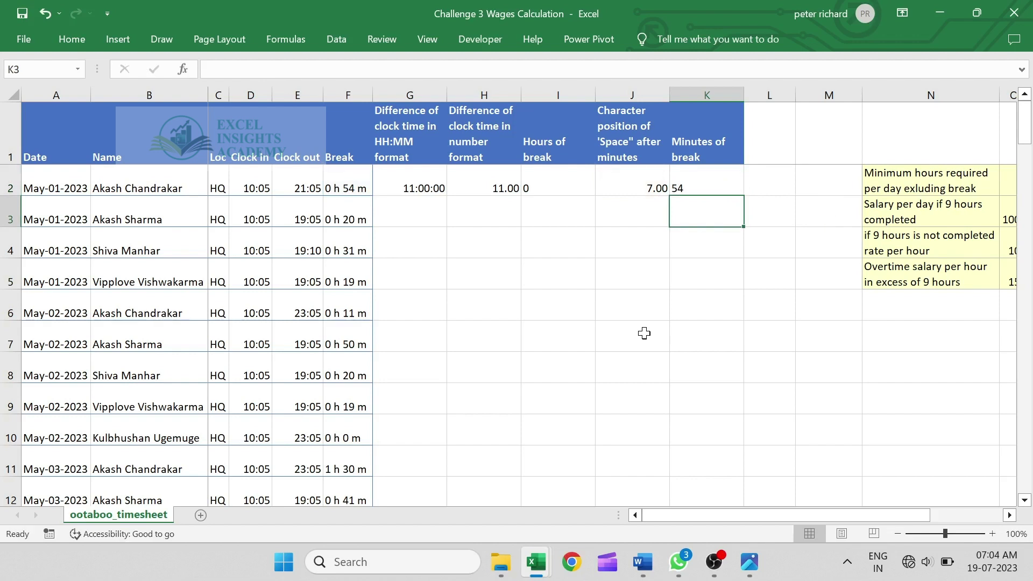
Insert a new column L after the "Minutes of break" column and enter the header "breaktime in HH:MM format" in L1
{"action": "key", "text": "Right"}
{"action": "key", "text": "ctrl+space"}
{"action": "key", "text": "ctrl+shift+plus"}
{"action": "key", "text": "Up"}
{"action": "key", "text": "Up"}
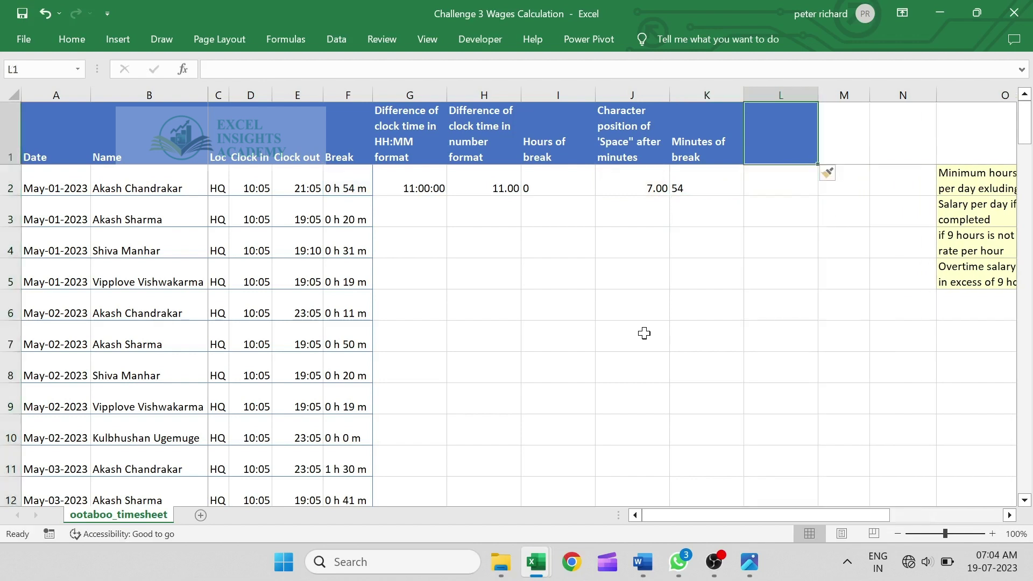
{"action": "type", "text": "breaktime in"}
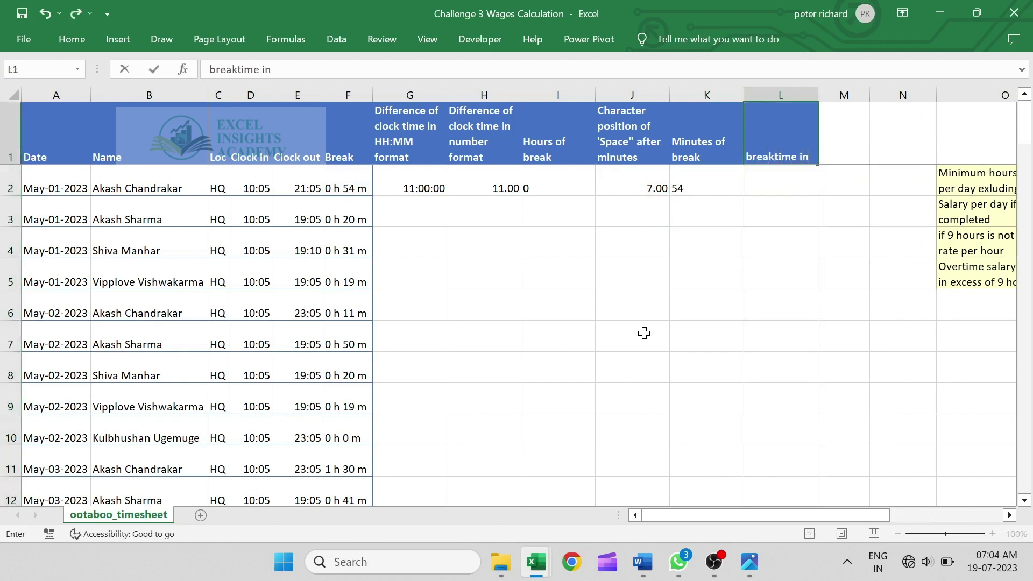
{"action": "type", "text": " HH:MM format"}
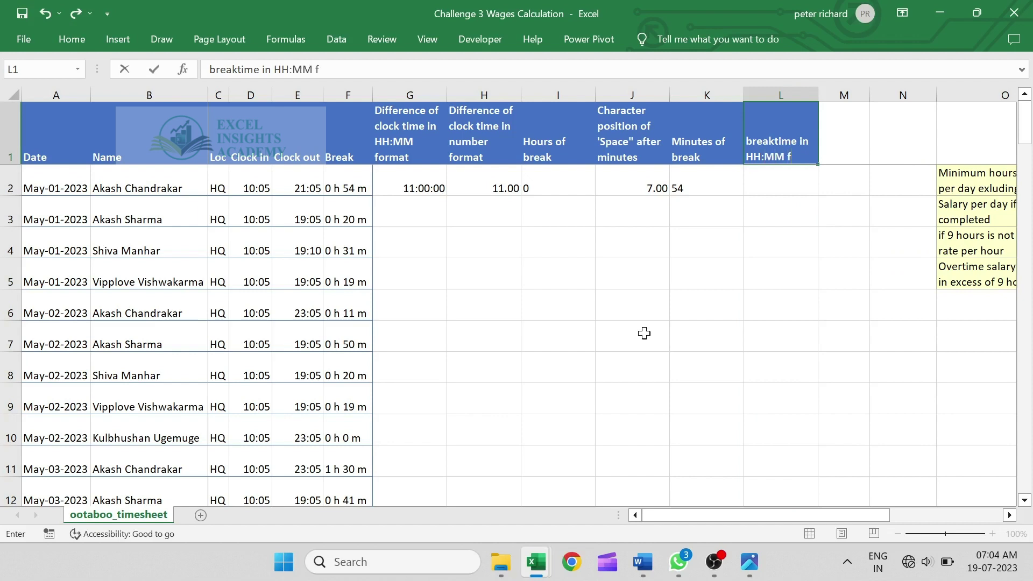
{"action": "key", "text": "Return"}
Enter the formula =CONCATENATE(I2,":",K2) in L2 to join the break hours and minutes with a colon
{"action": "type", "text": "=con"}
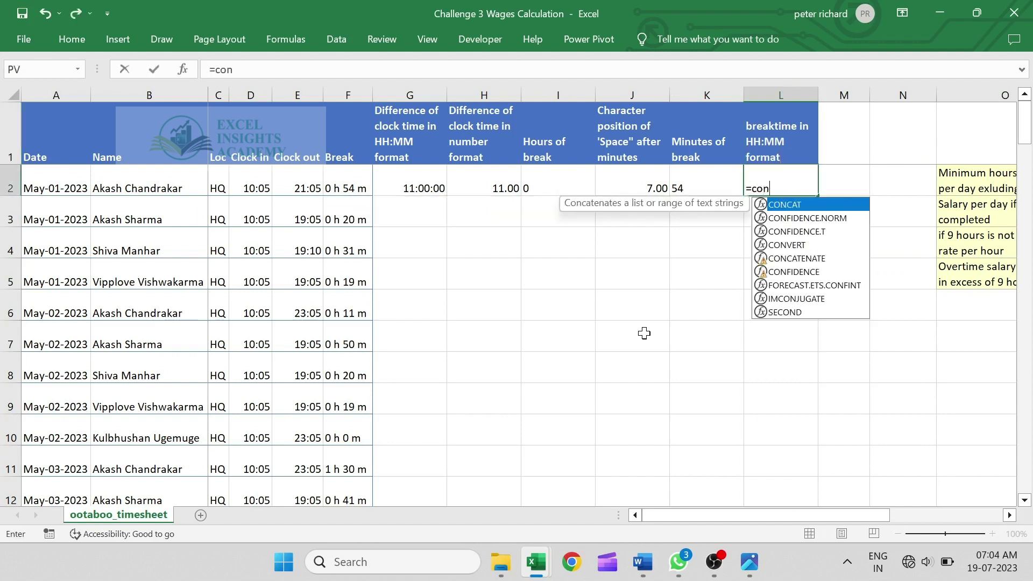
{"action": "key", "text": "Down"}
{"action": "key", "text": "Down"}
{"action": "key", "text": "Down"}
{"action": "key", "text": "Down"}
{"action": "key", "text": "Tab"}
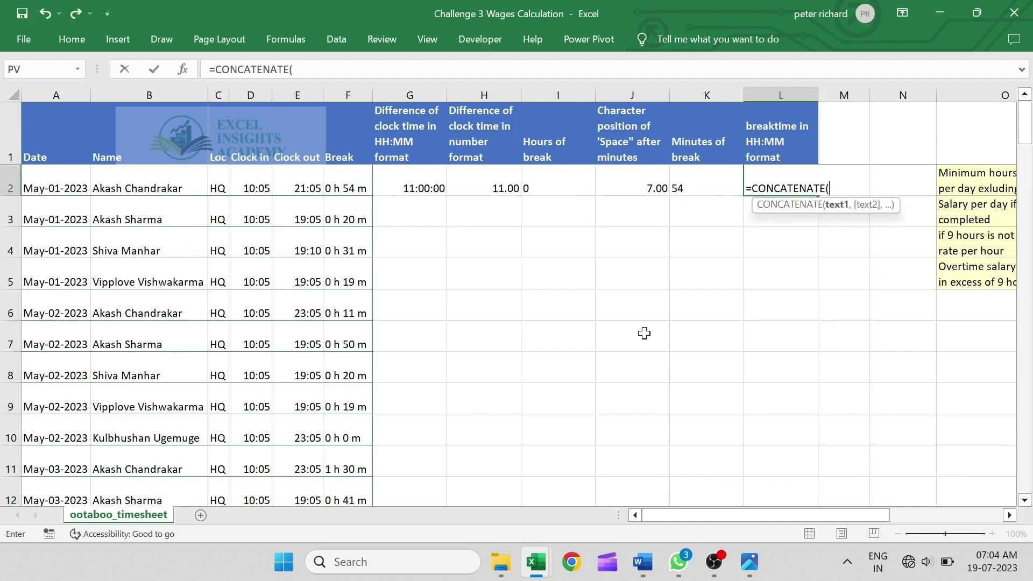
{"action": "left_click", "coordinate": [552, 186]}
{"action": "type", "text": ","}
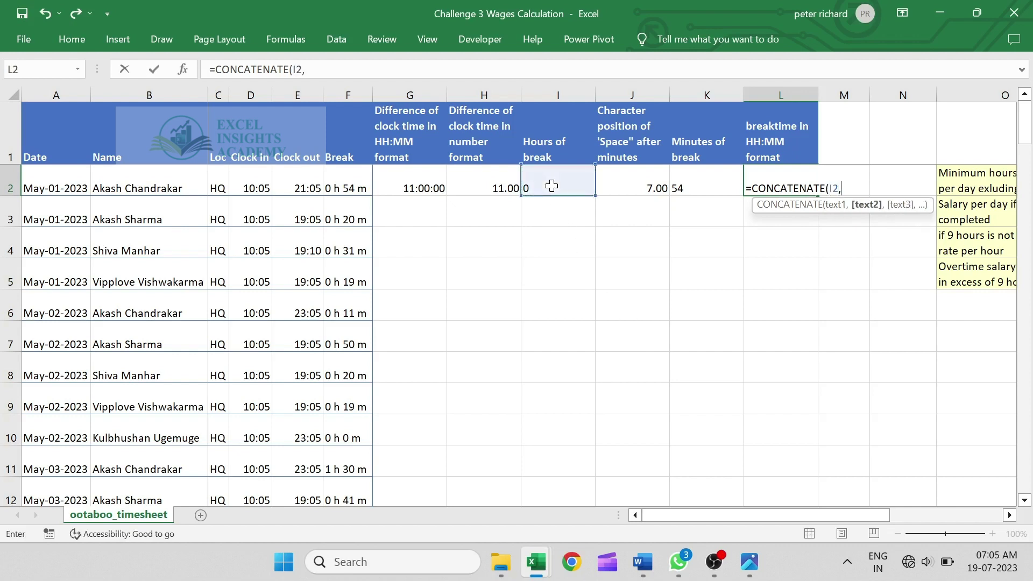
{"action": "type", "text": "\":\","}
{"action": "key", "text": "Left"}
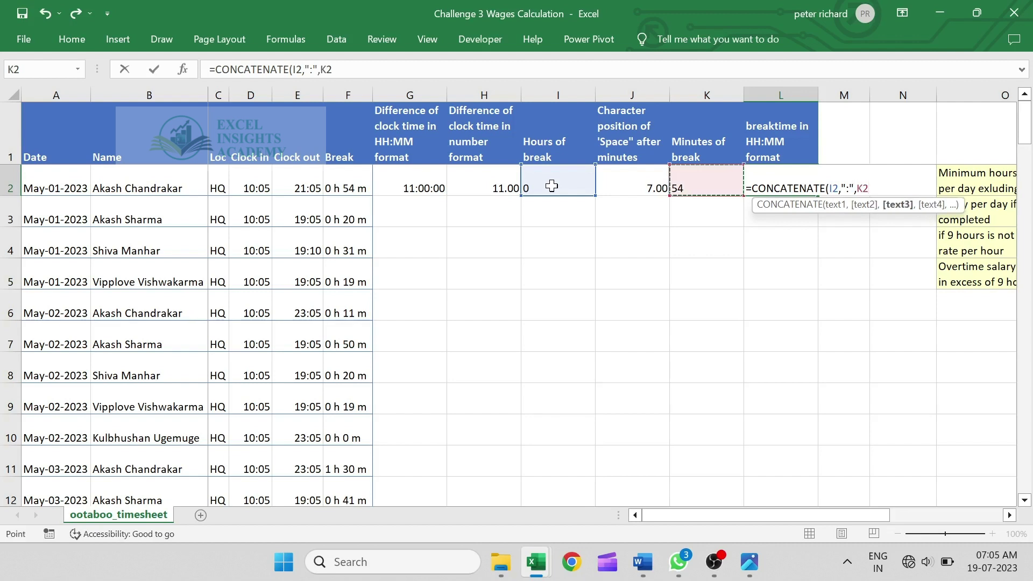
{"action": "type", "text": ")"}
{"action": "key", "text": "Return"}
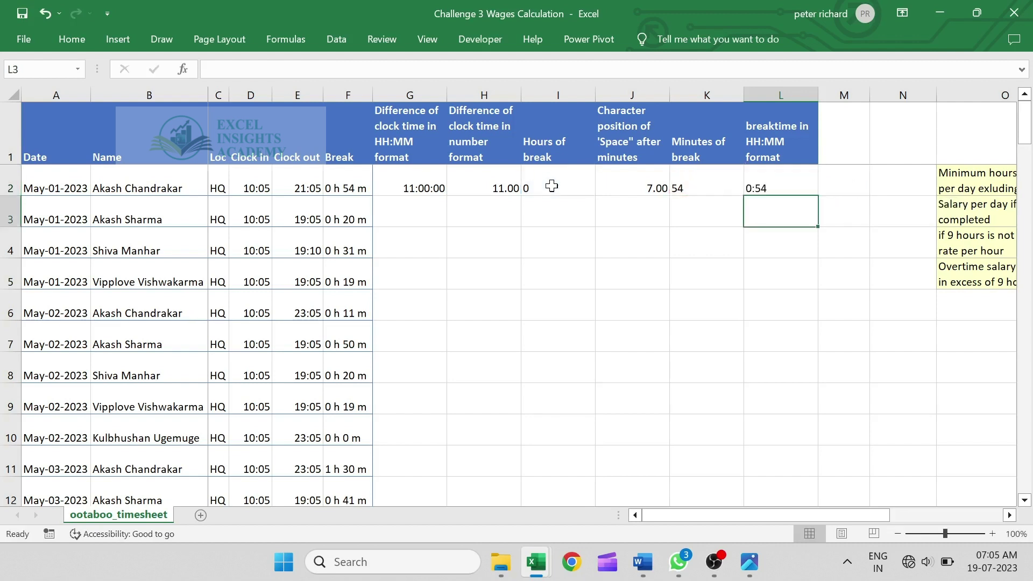
Insert a new column M after the HH:MM break time column and enter the header "breaktime in number format" in M1
{"action": "key", "text": "Right"}
{"action": "key", "text": "ctrl+space"}
{"action": "key", "text": "ctrl+shift+plus"}
{"action": "key", "text": "Up"}
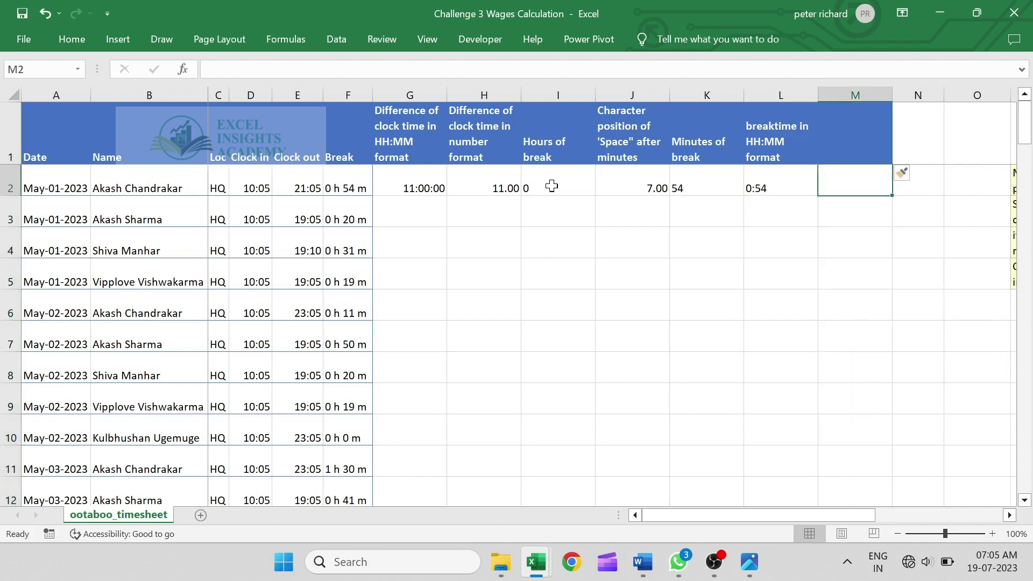
{"action": "key", "text": "Up"}
{"action": "key", "text": "Left"}
{"action": "key", "text": "ctrl+c"}
{"action": "key", "text": "Right"}
{"action": "key", "text": "shift+Left"}
{"action": "key", "text": "shift+Left"}
{"action": "key", "text": "shift+Left"}
{"action": "key", "text": "shift+Left"}
{"action": "key", "text": "shift+Left"}
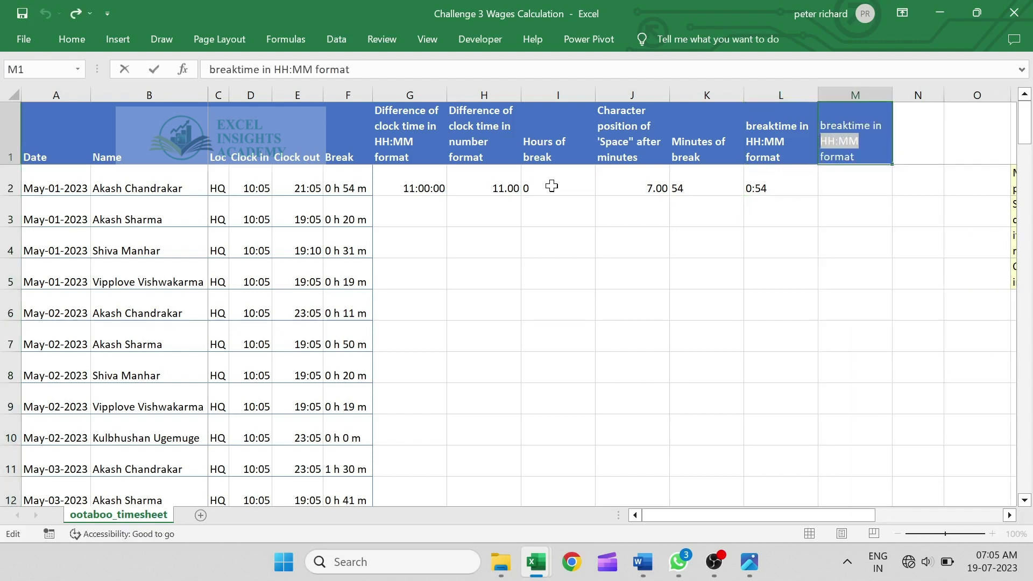
{"action": "type", "text": "number"}
{"action": "key", "text": "Return"}
Enter the formula =L2*24 in M2 to convert the break time into a number of hours
{"action": "type", "text": "="}
{"action": "key", "text": "Left"}
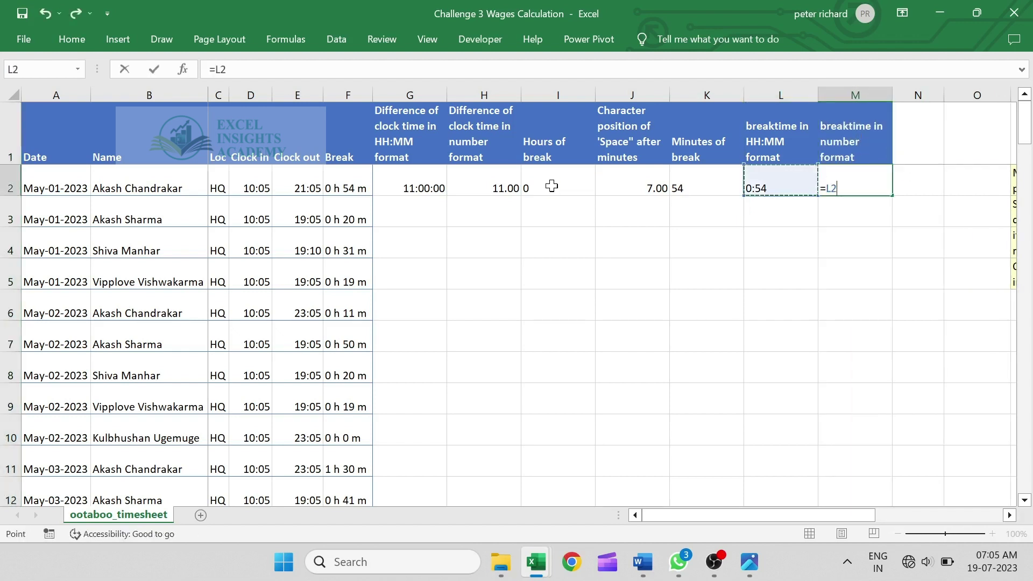
{"action": "type", "text": "*24"}
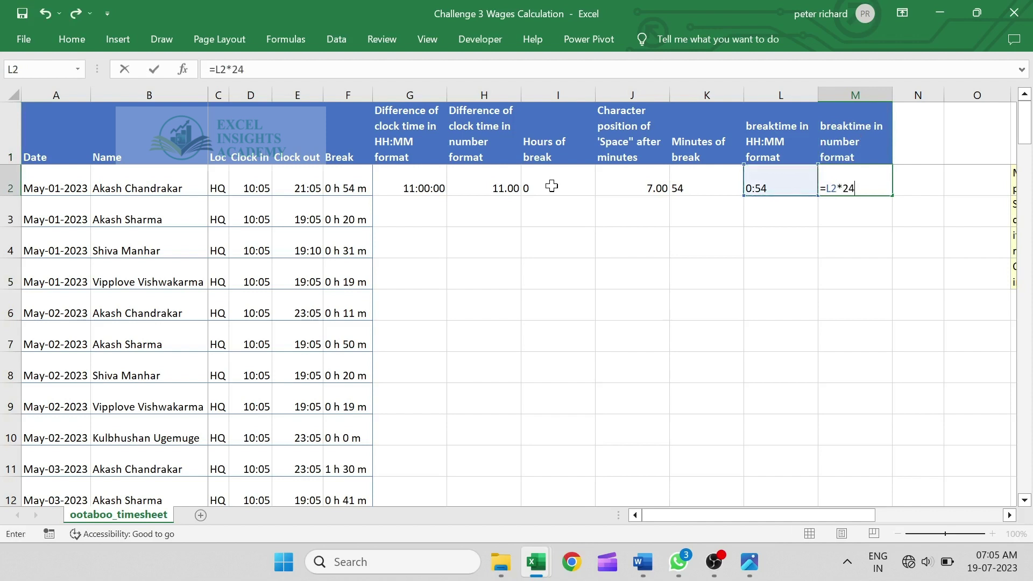
{"action": "key", "text": "Return"}
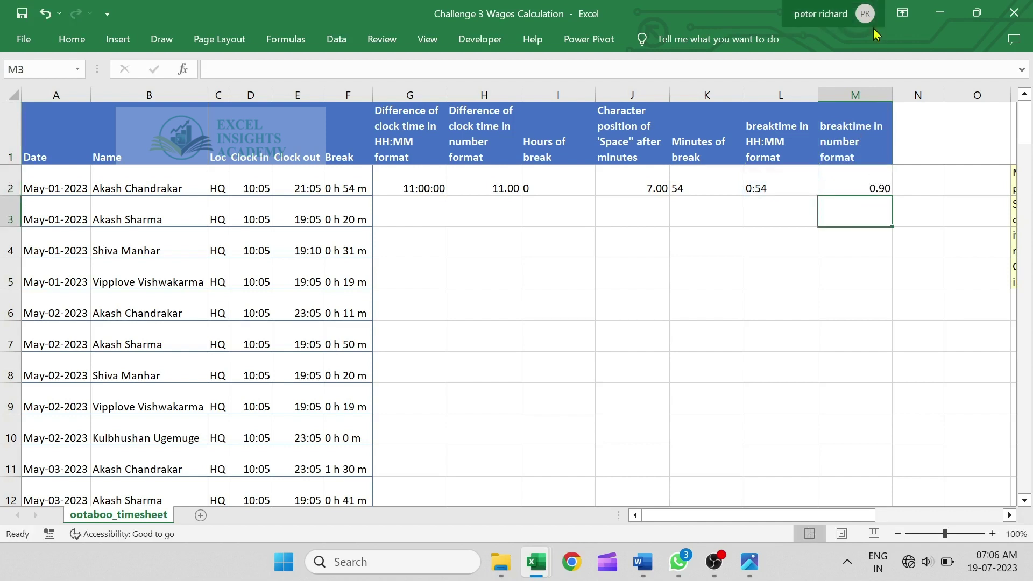
Insert a new column N after the numeric break time column and enter the header "Revised clock time after reducing break" in N1
{"action": "key", "text": "Up"}
{"action": "key", "text": "Up"}
{"action": "key", "text": "Right"}
{"action": "type", "text": "Revised clock time after reducing break"}
{"action": "key", "text": "Return"}
Enter the formula =H2-M2 in N2 to subtract the break time from the clocked hours
{"action": "type", "text": "="}
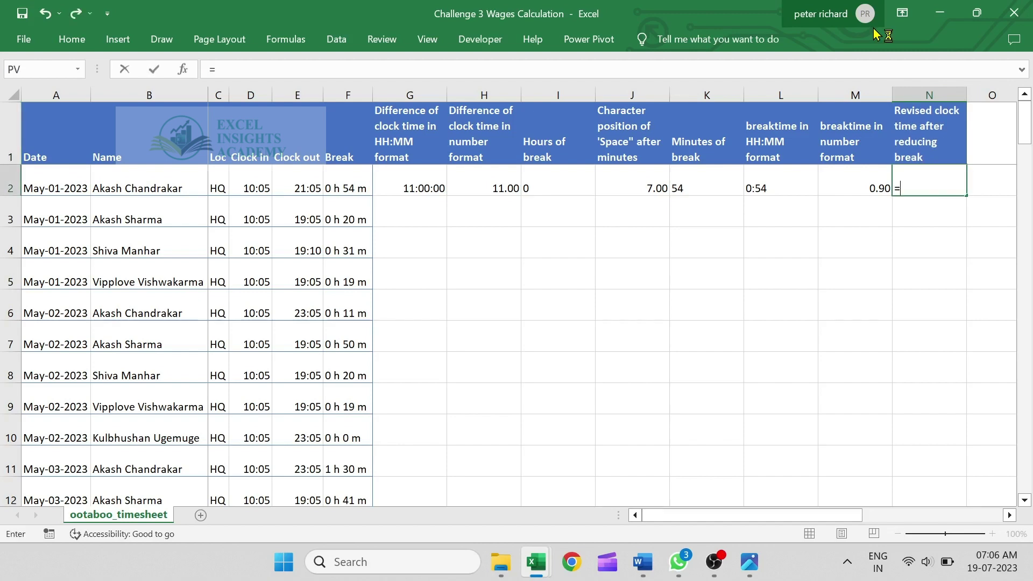
{"action": "key", "text": "Left"}
{"action": "key", "text": "Left"}
{"action": "key", "text": "Left"}
{"action": "key", "text": "Left"}
{"action": "key", "text": "Left"}
{"action": "key", "text": "Left"}
{"action": "type", "text": "-"}
{"action": "key", "text": "Left"}
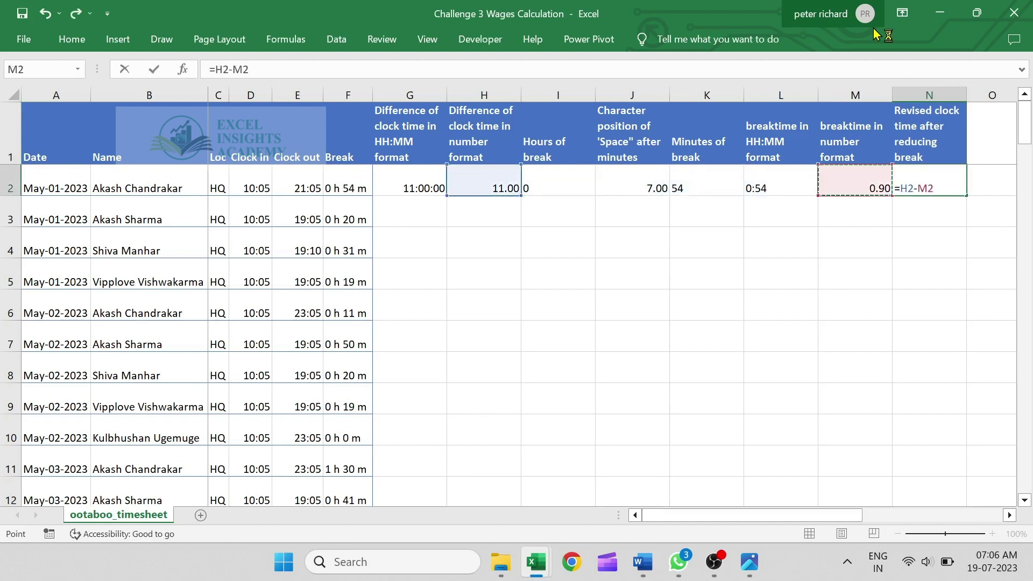
{"action": "key", "text": "Return"}
Examine the pay rules table for the minimum daily hours, daily salary, hourly rate and overtime rate
{"action": "key", "text": "Right"}
{"action": "key", "text": "Right"}
{"action": "key", "text": "Right"}
{"action": "key", "text": "Right"}
{"action": "key", "text": "Right"}
{"action": "key", "text": "Right"}
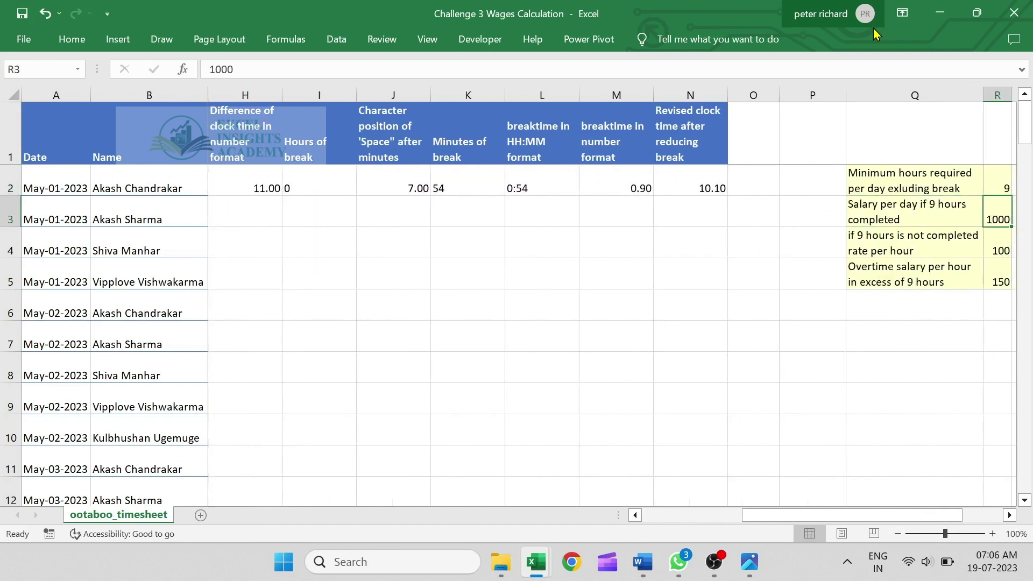
{"action": "key", "text": "Left"}
{"action": "key", "text": "Right"}
{"action": "key", "text": "Right"}
{"action": "key", "text": "Right"}
{"action": "key", "text": "Right"}
{"action": "key", "text": "Right"}
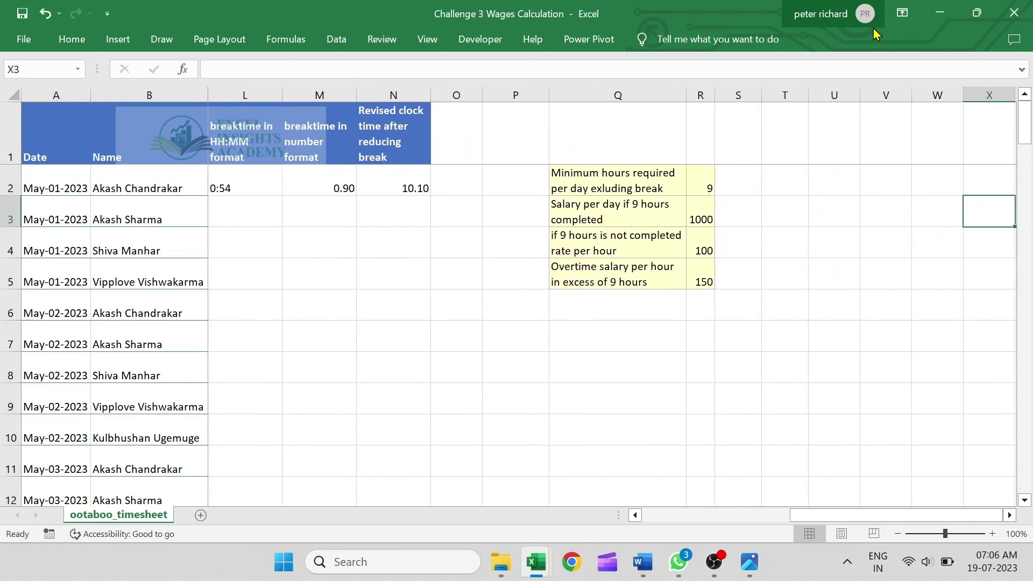
Insert a new column O after the revised clock time column and enter the header "Salary computation without OT" in O1
{"action": "key", "text": "Left"}
{"action": "key", "text": "Left"}
{"action": "key", "text": "Left"}
{"action": "key", "text": "Left"}
{"action": "key", "text": "Left"}
{"action": "key", "text": "Left"}
{"action": "key", "text": "Left"}
{"action": "key", "text": "Left"}
{"action": "key", "text": "Left"}
{"action": "key", "text": "ctrl+space"}
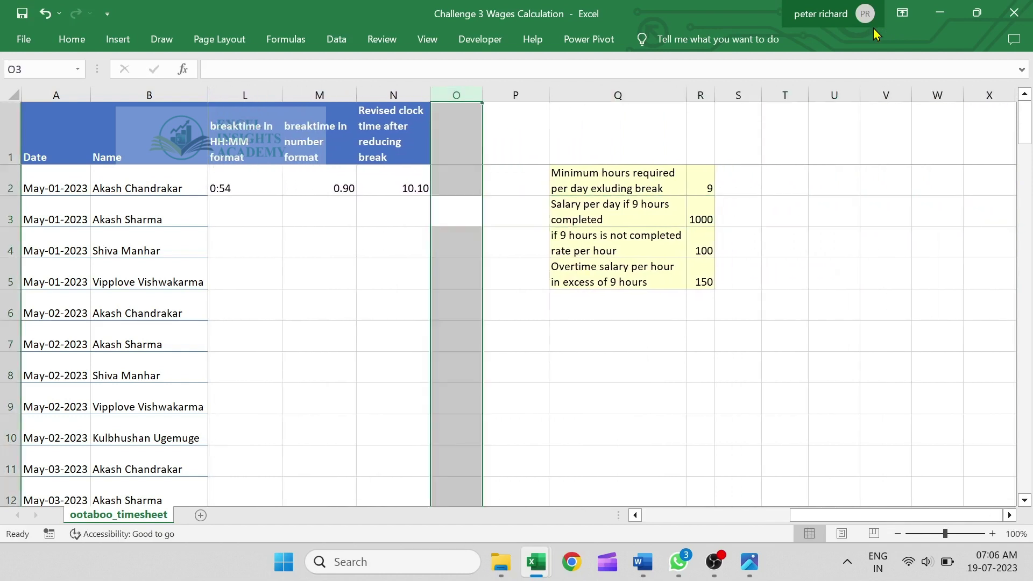
{"action": "key", "text": "ctrl+shift+plus"}
{"action": "key", "text": "ctrl+Up"}
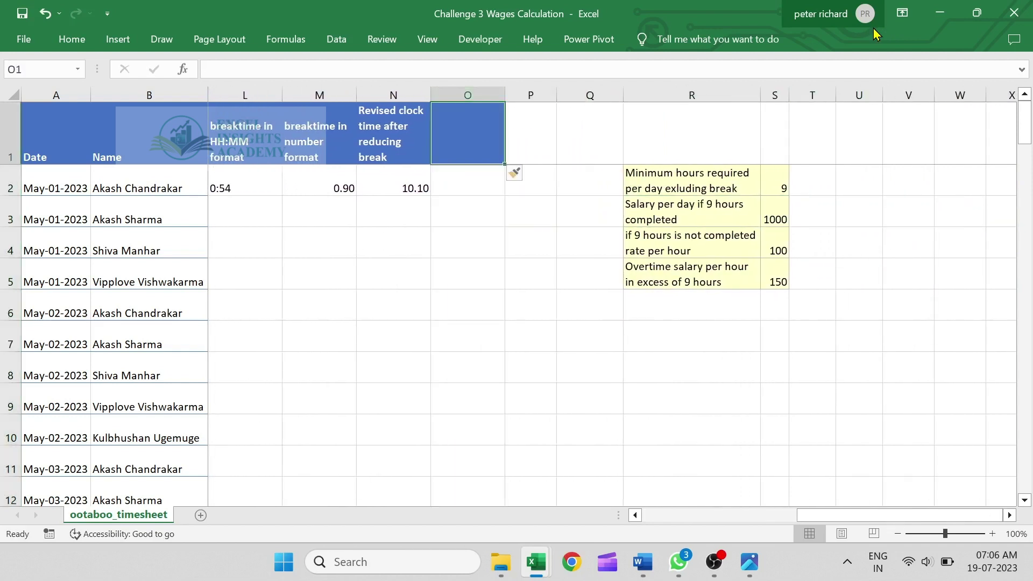
{"action": "type", "text": "Salary"}
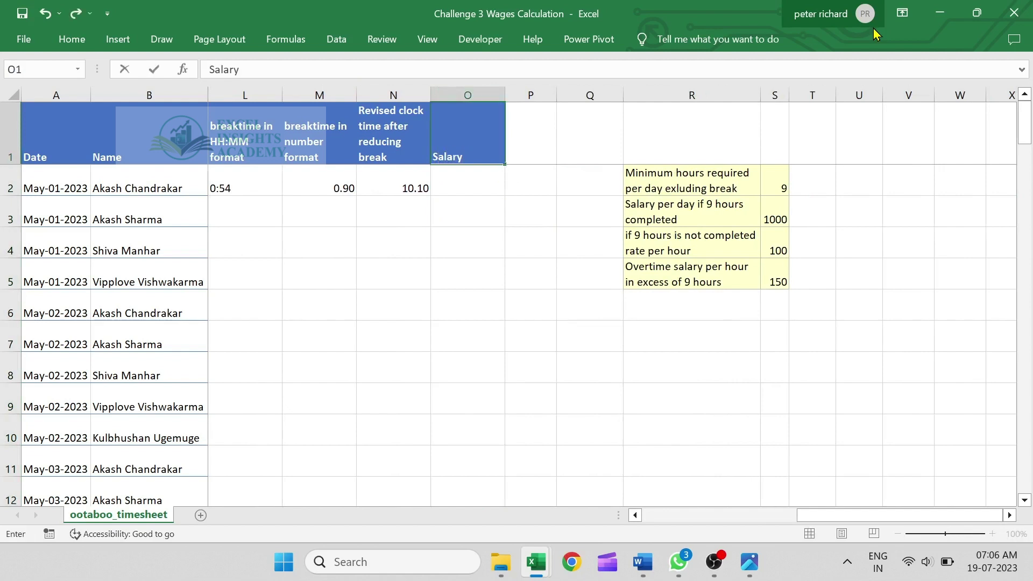
{"action": "type", "text": " computat"}
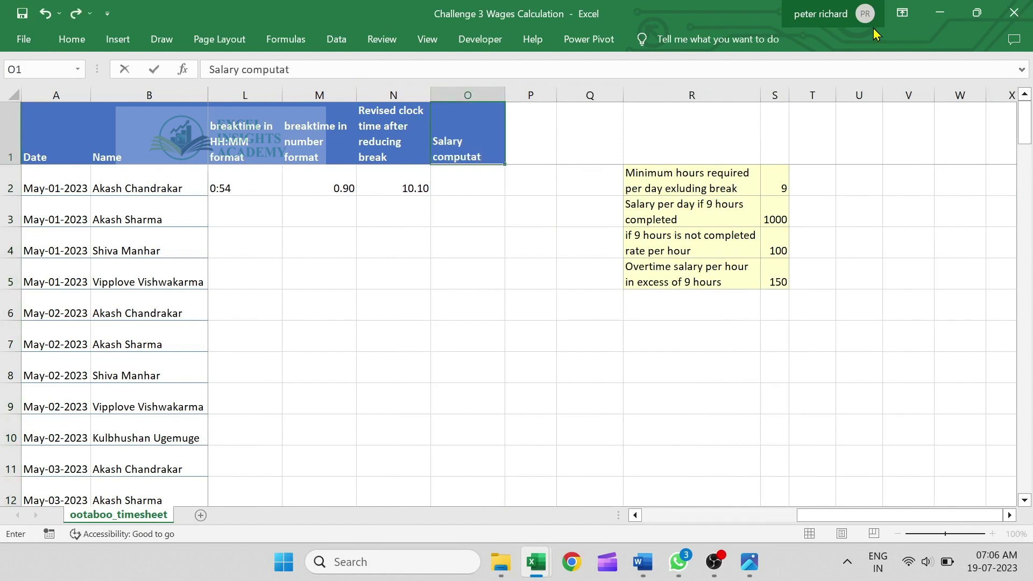
{"action": "type", "text": "ion without"}
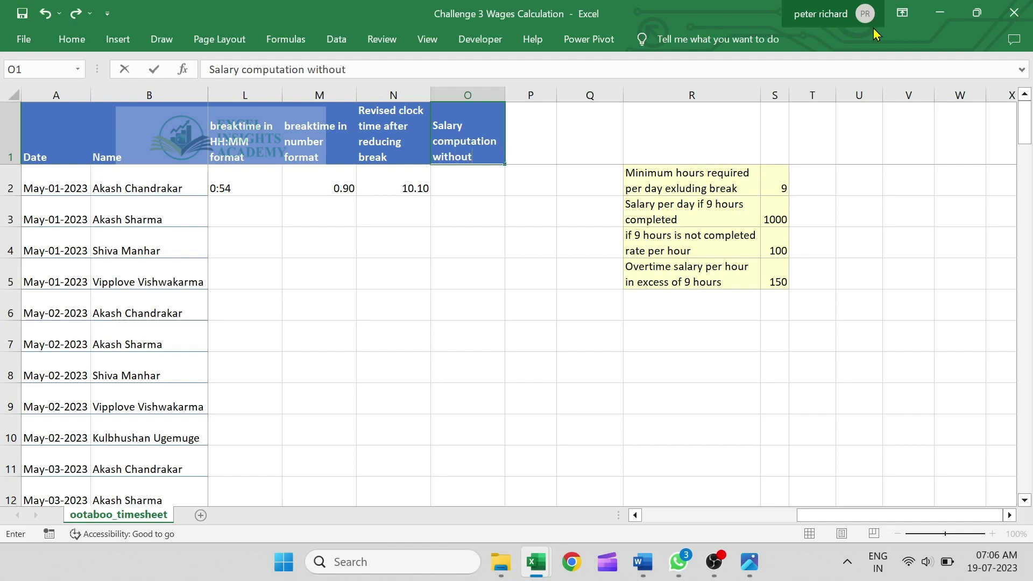
{"action": "type", "text": " OT"}
{"action": "key", "text": "Return"}
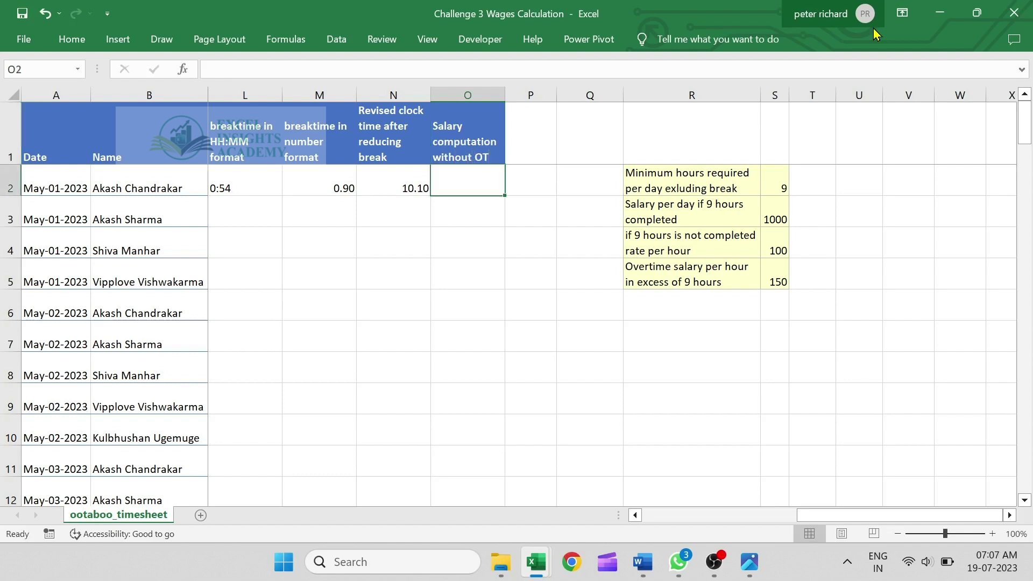
Enter the formula =IF(N2>=9,1000,N2*100) in O2 to compute the salary without overtime
{"action": "type", "text": "=IF("}
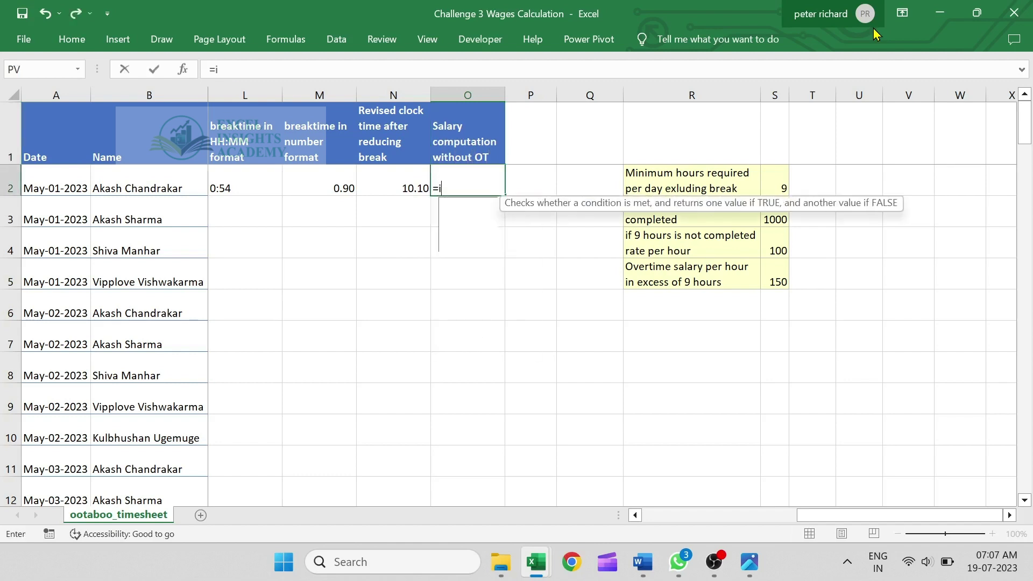
{"action": "key", "text": "Left"}
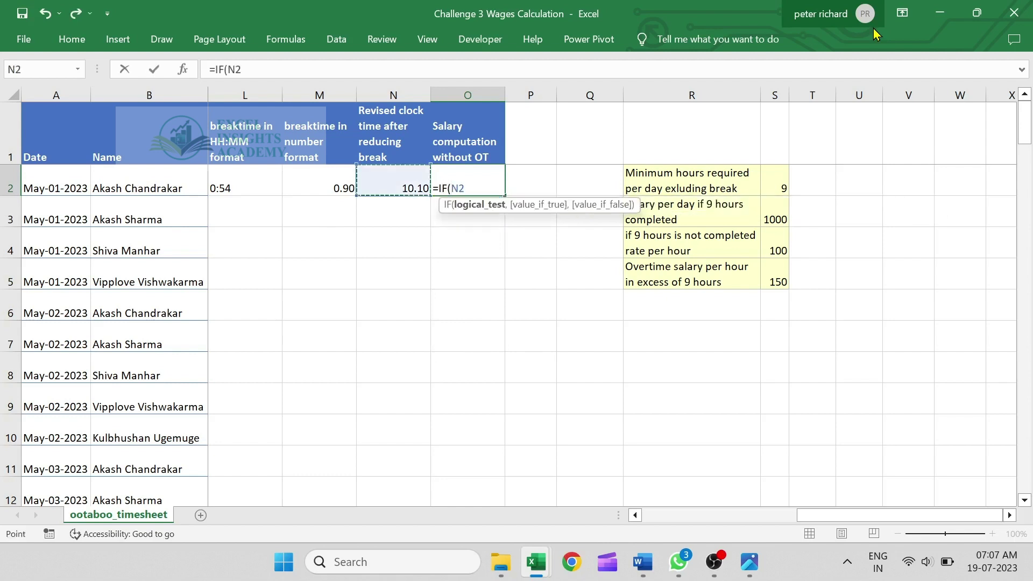
{"action": "type", "text": ">=9"}
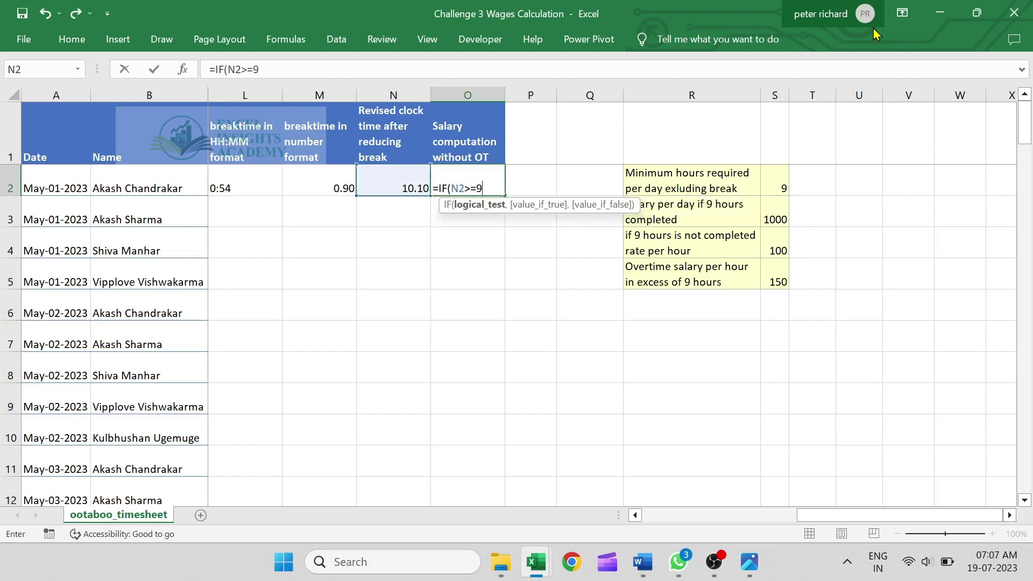
{"action": "type", "text": ","}
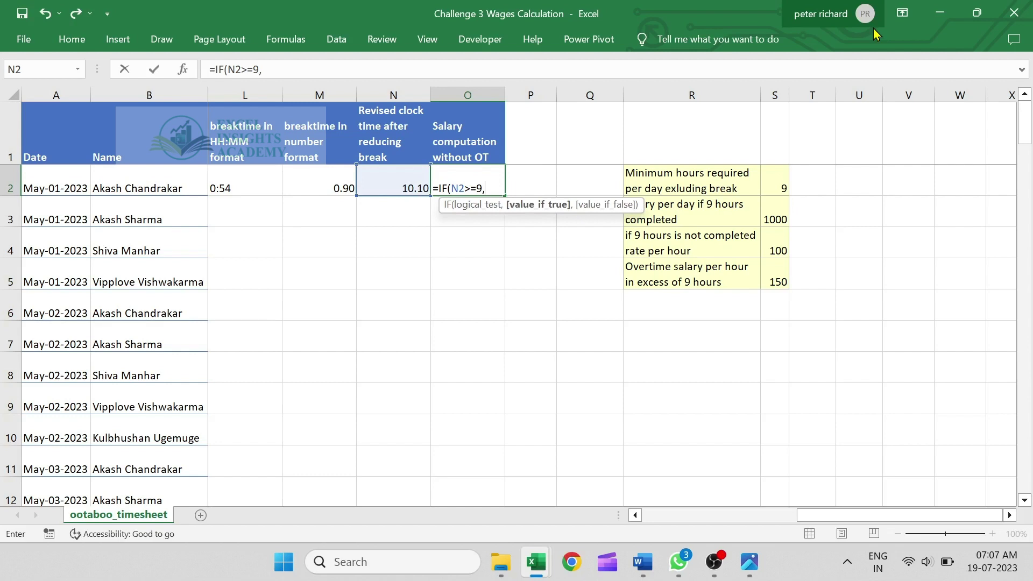
{"action": "type", "text": "1000,N2*"}
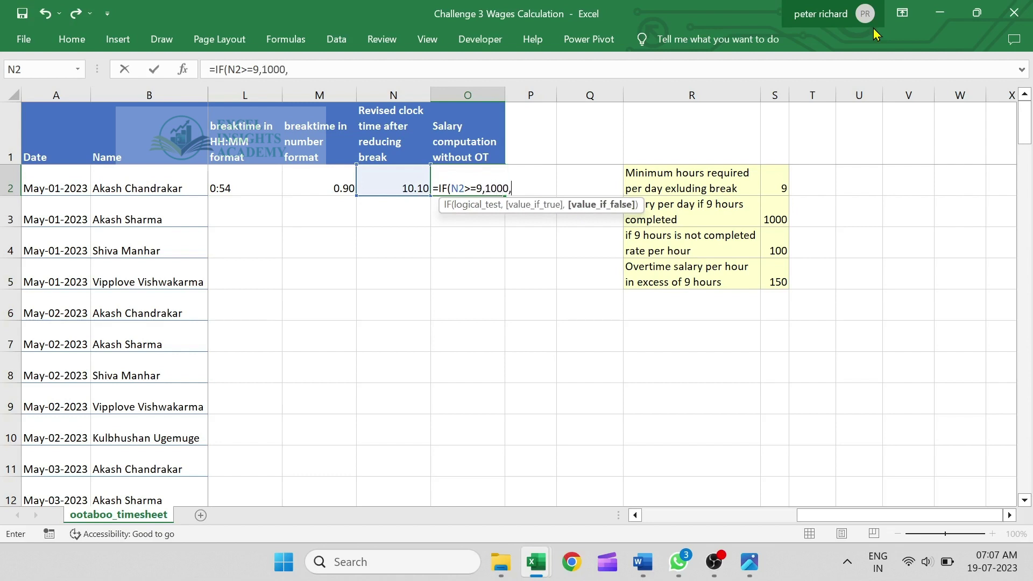
{"action": "type", "text": "100"}
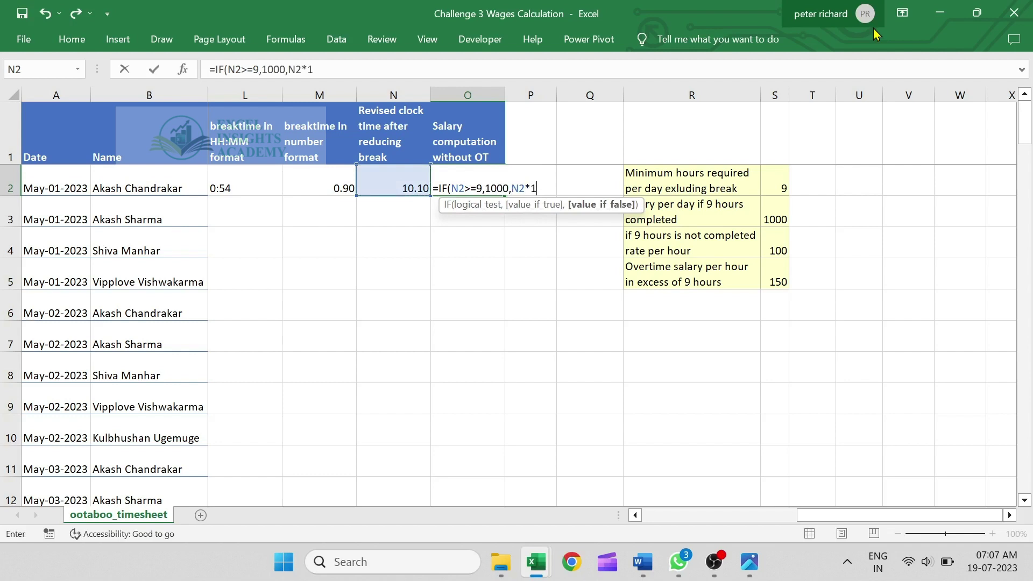
{"action": "key", "text": "Return"}
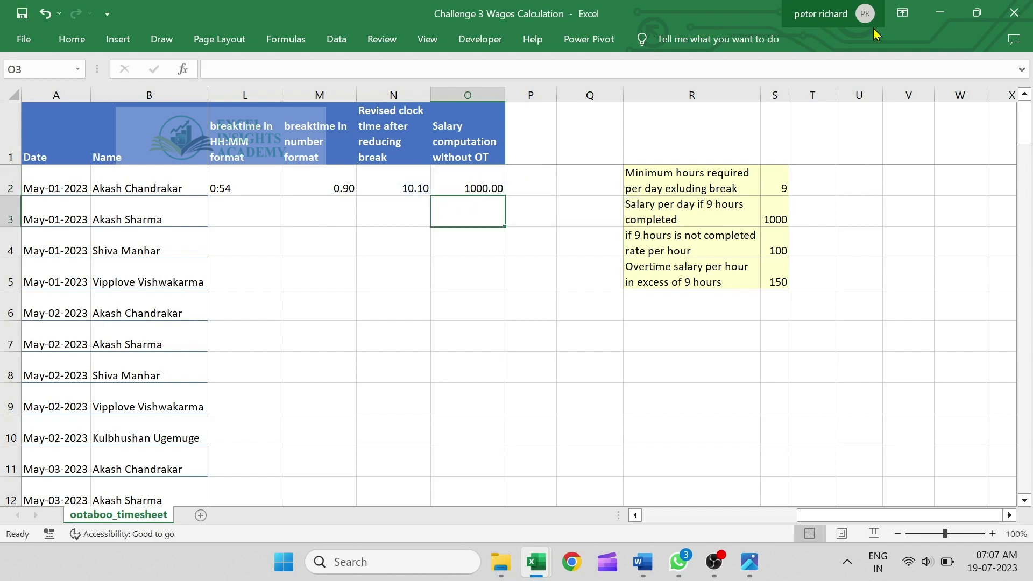
Insert a new column P after the salary computation column and enter the header "OT wages" in P1
{"action": "key", "text": "Up"}
{"action": "key", "text": "Right"}
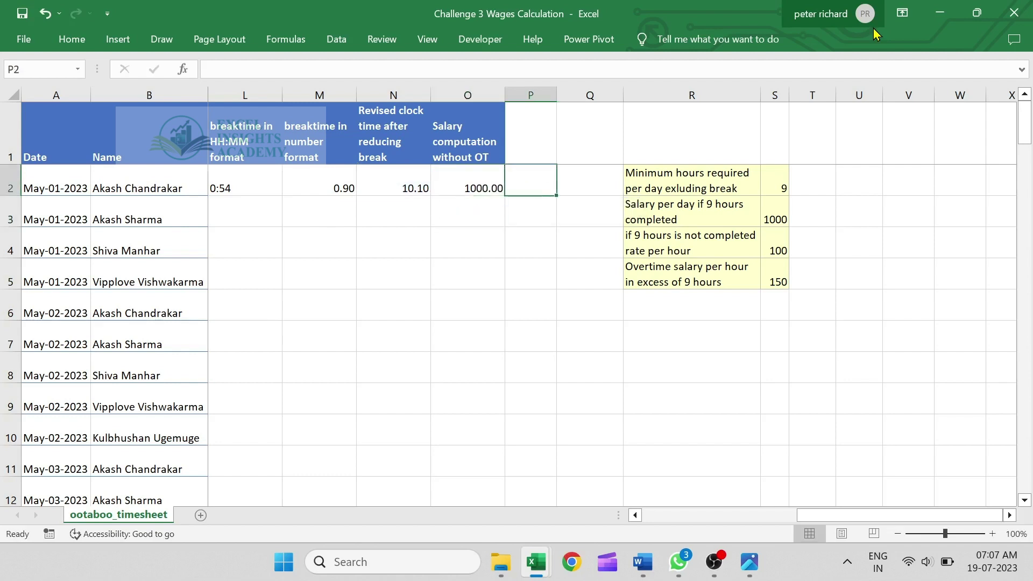
{"action": "key", "text": "ctrl+space"}
{"action": "key", "text": "ctrl+shift+equal"}
{"action": "key", "text": "Up"}
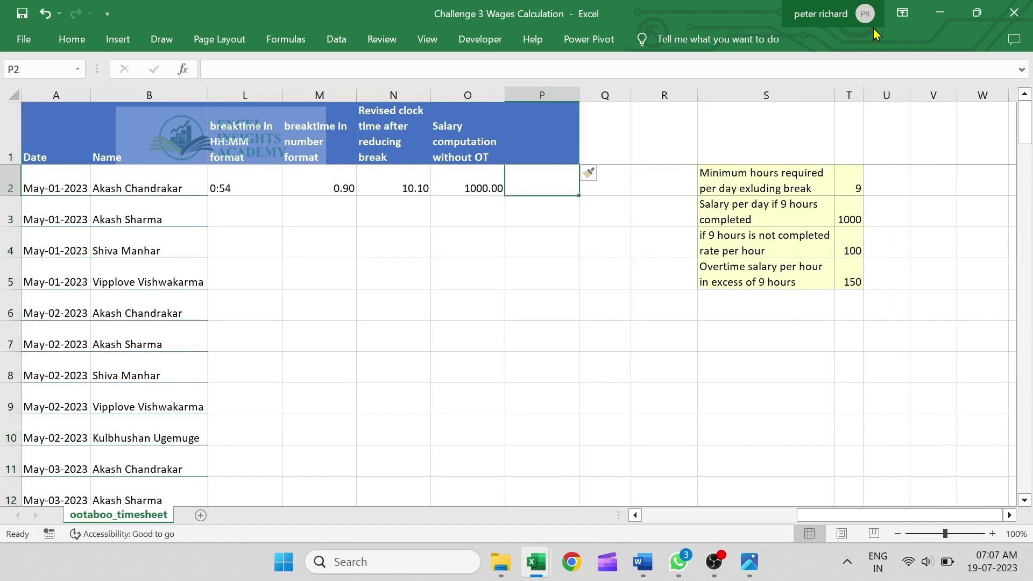
{"action": "type", "text": "OT"}
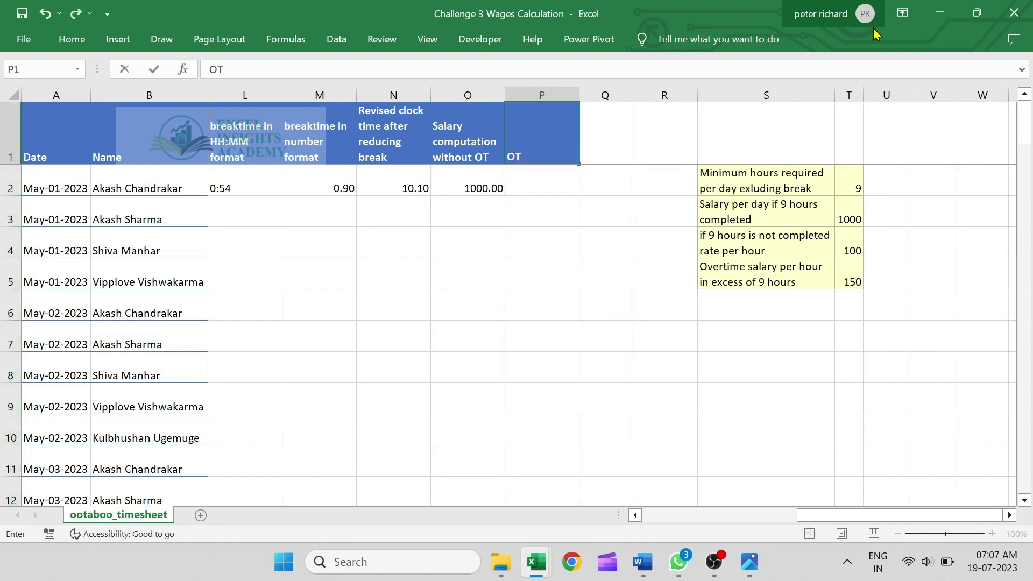
{"action": "type", "text": " wages"}
{"action": "key", "text": "Return"}
Enter the formula =IF(N2>9,(N2-9)*150,0) in P2 to compute wages for hours worked beyond nine
{"action": "type", "text": "="}
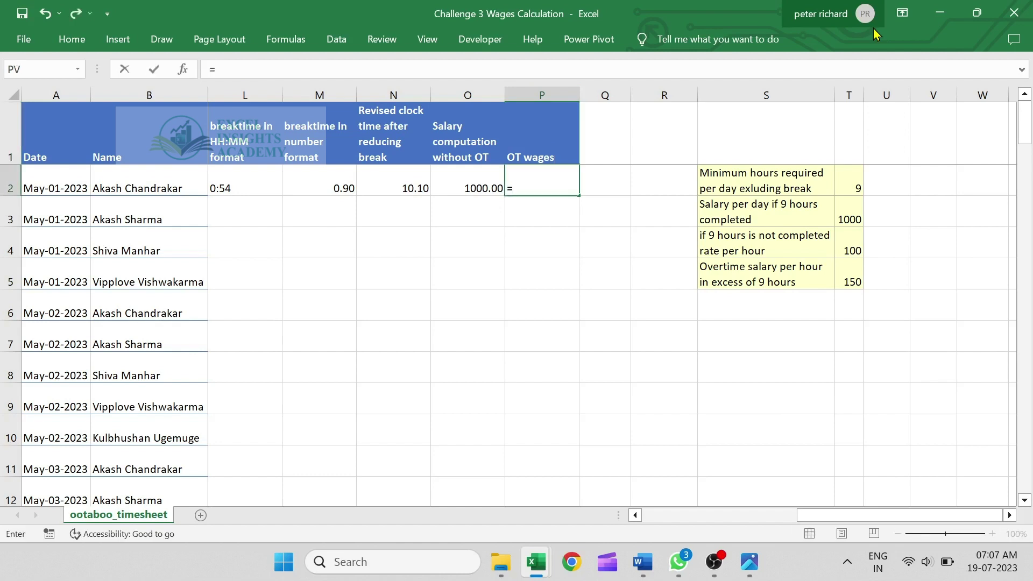
{"action": "type", "text": "i"}
{"action": "key", "text": "Tab"}
{"action": "key", "text": "Left"}
{"action": "key", "text": "Left"}
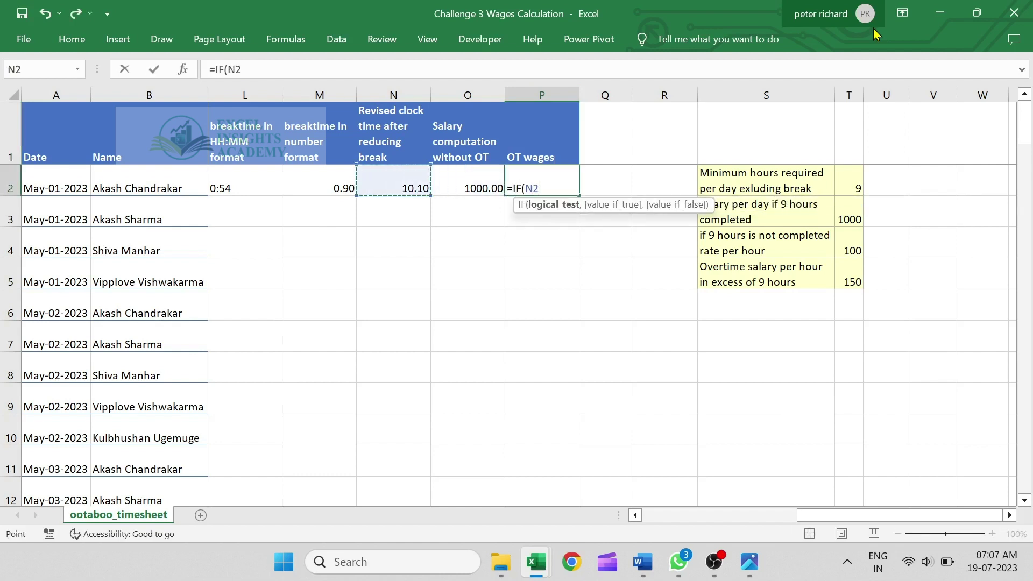
{"action": "type", "text": ">9,("}
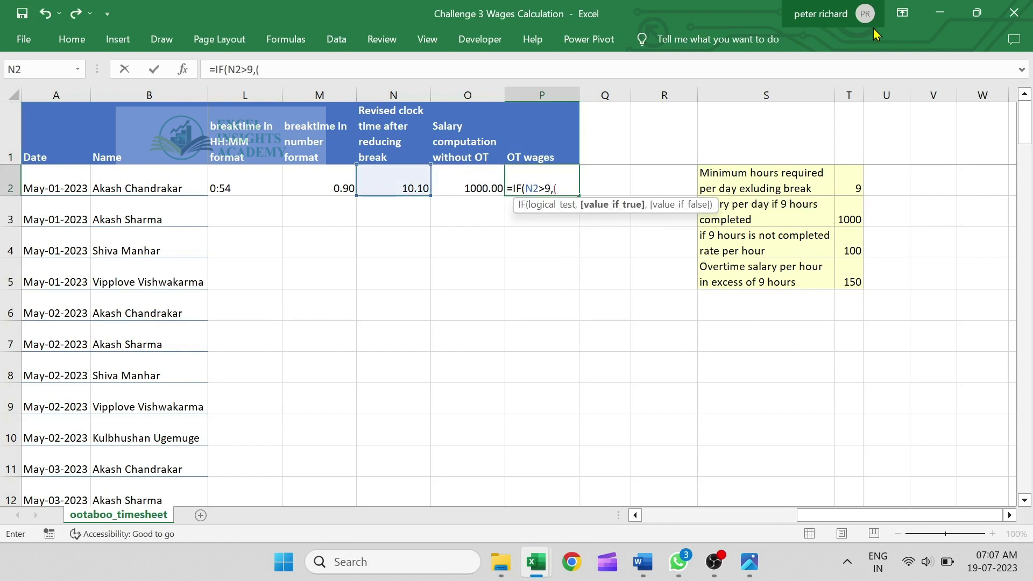
{"action": "key", "text": "Left"}
{"action": "key", "text": "Left"}
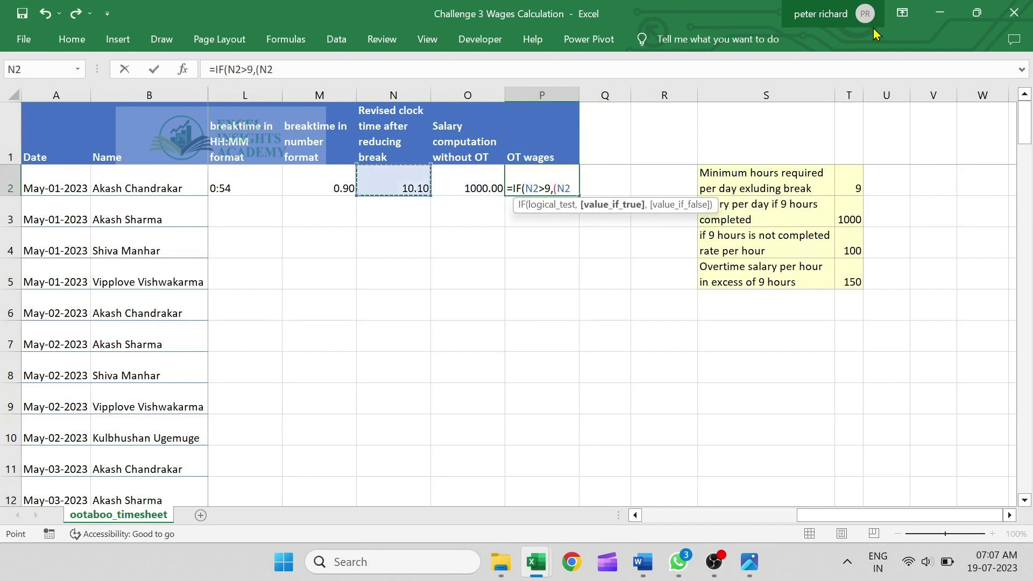
{"action": "type", "text": "-9)"}
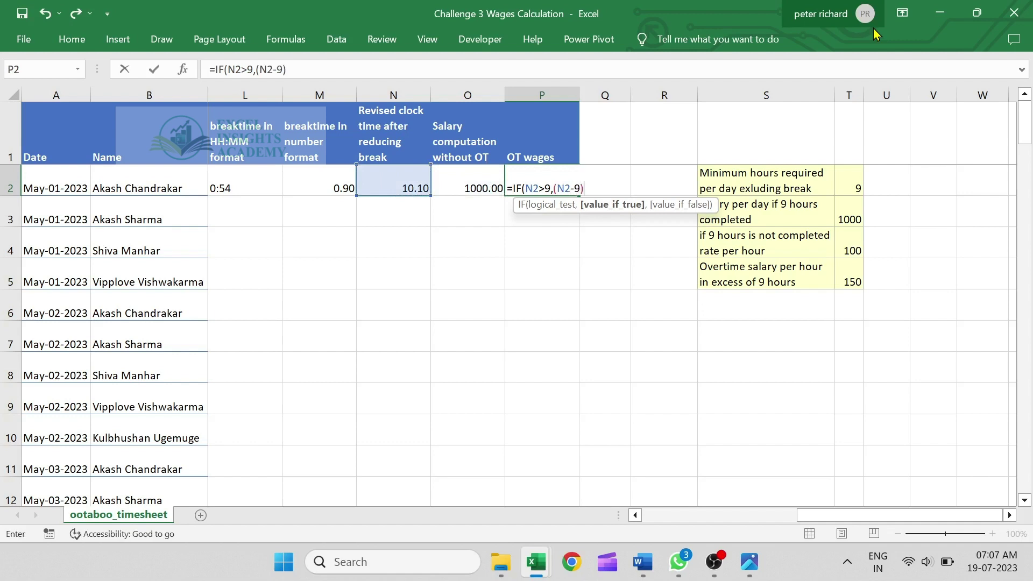
{"action": "type", "text": "*150,"}
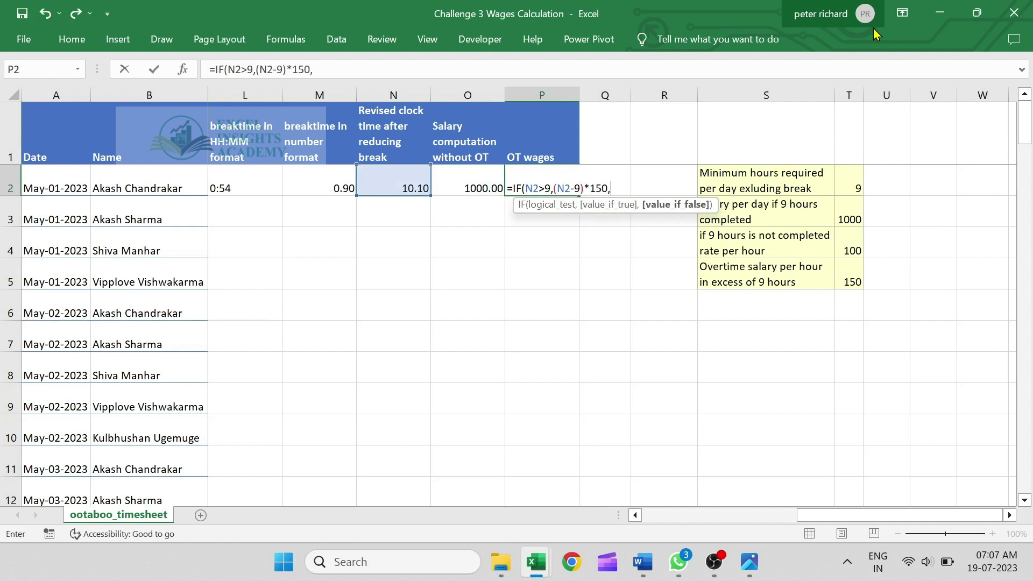
{"action": "type", "text": "0)"}
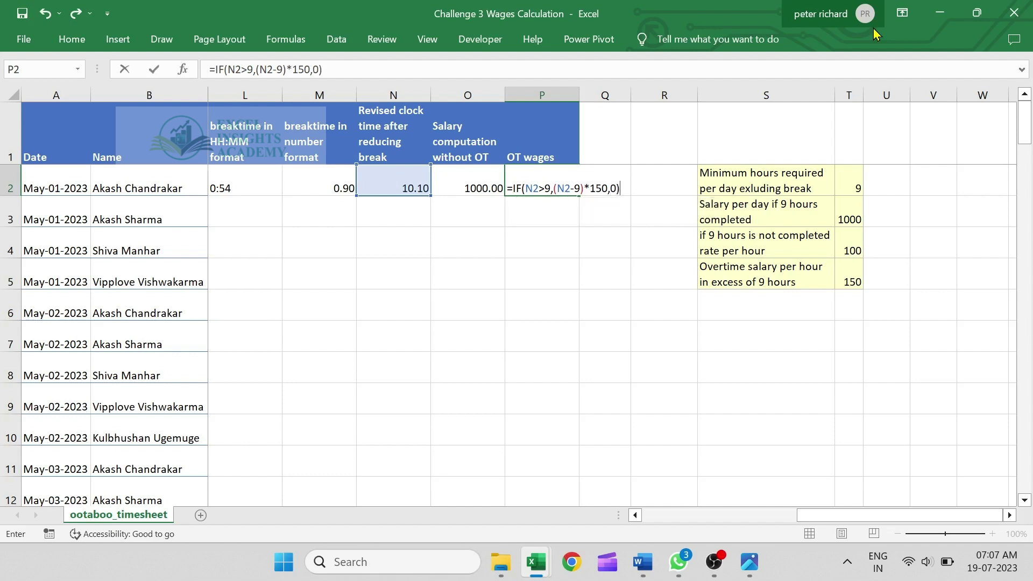
{"action": "key", "text": "Return"}
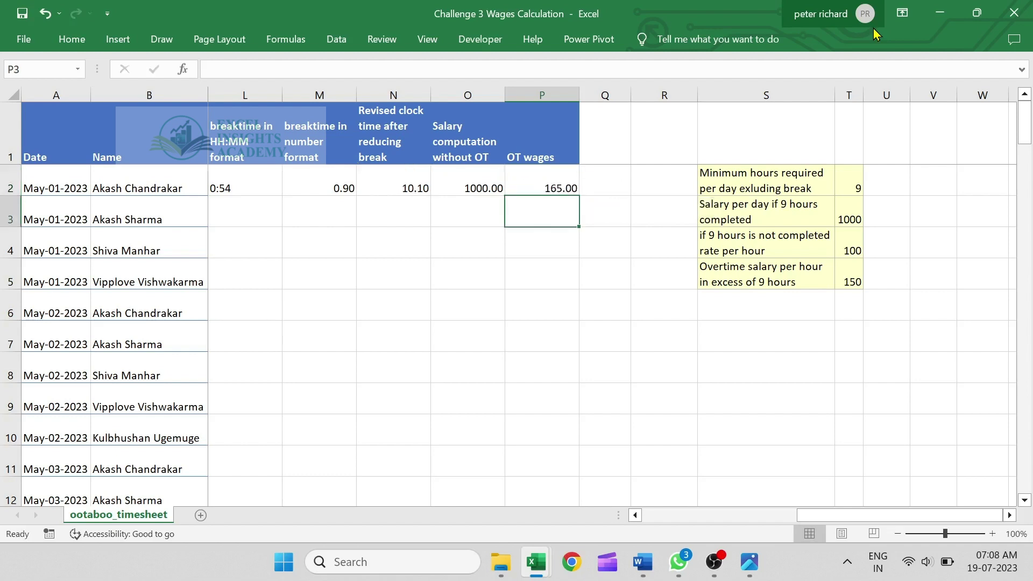
Insert a new column Q after the OT wages column and enter the header "Total salary" in Q1
{"action": "key", "text": "Up"}
{"action": "key", "text": "Right"}
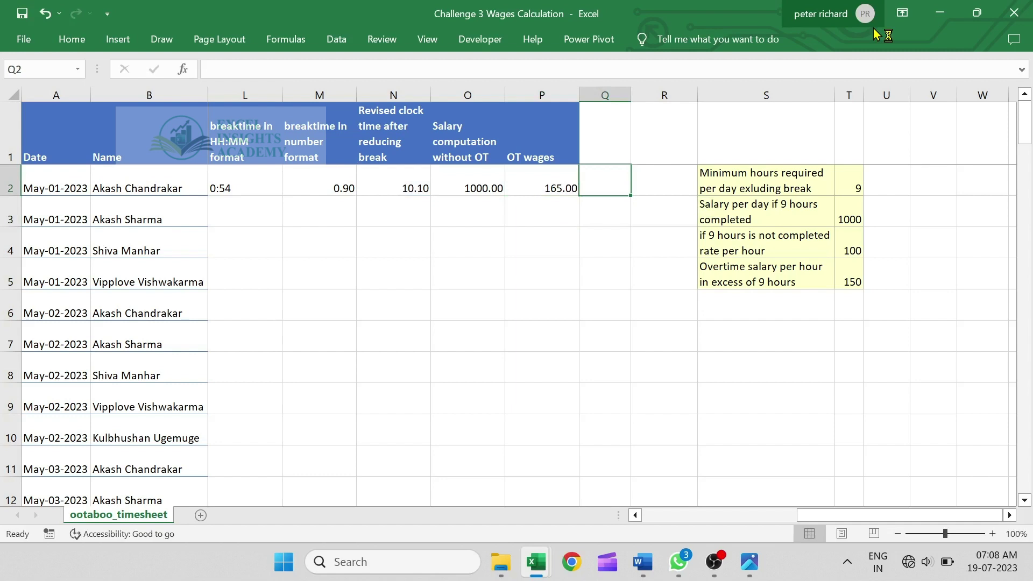
{"action": "key", "text": "ctrl+space"}
{"action": "key", "text": "ctrl+shift+plus"}
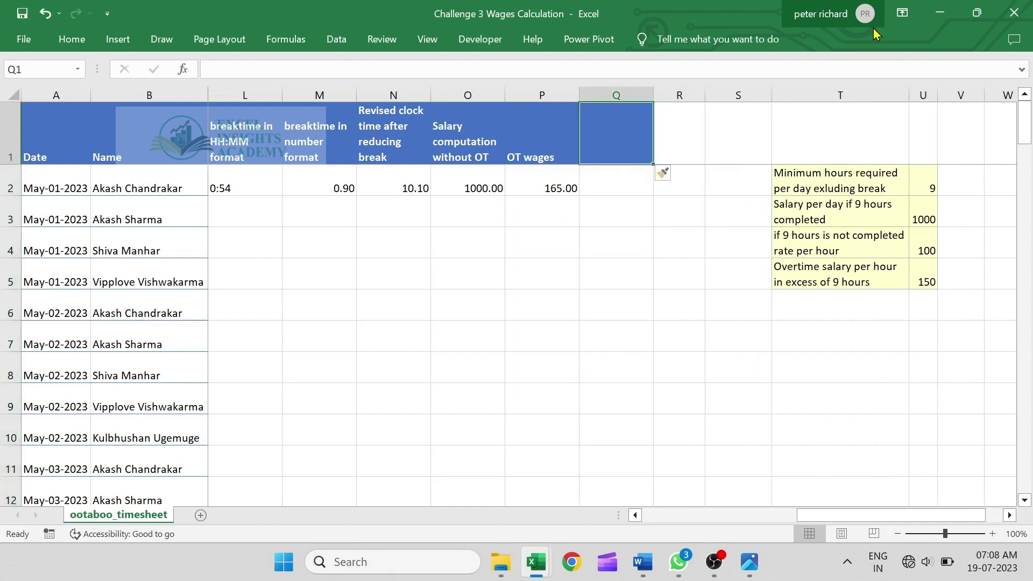
{"action": "type", "text": "Total"}
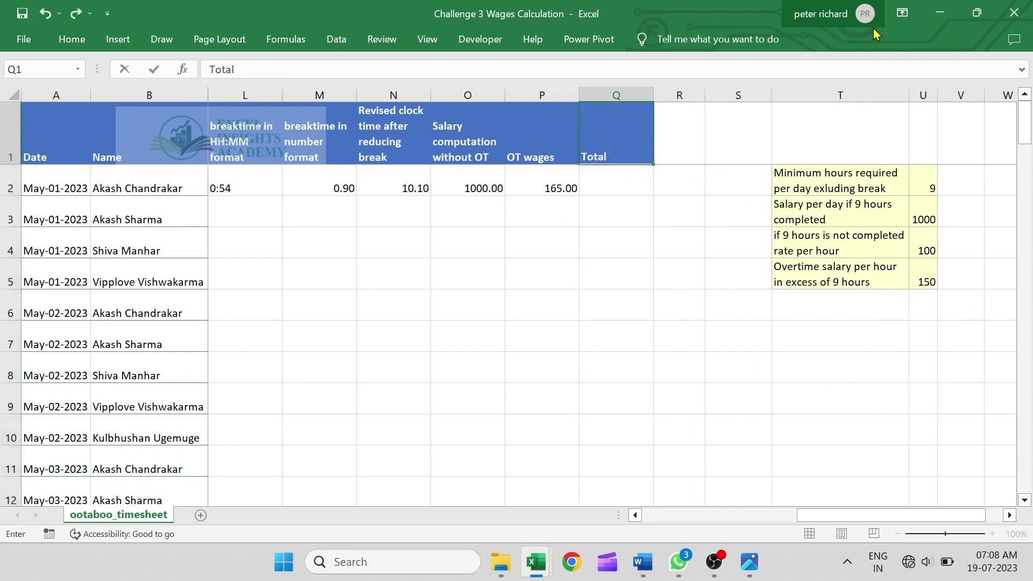
{"action": "type", "text": " salary"}
{"action": "key", "text": "Return"}
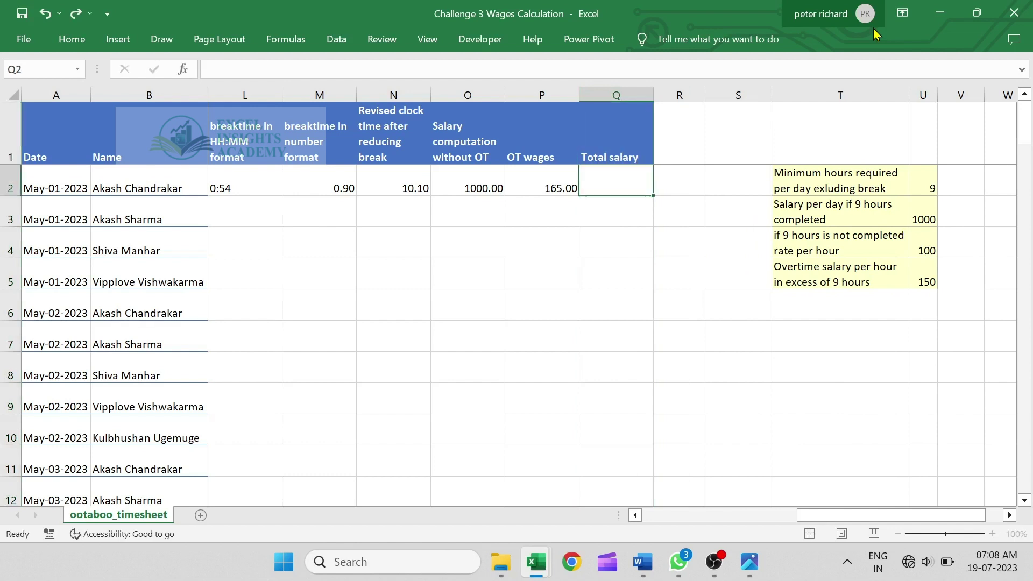
Enter the formula =ROUND(SUM(O2:P2),0) in Q2 to compute the rounded total salary
{"action": "type", "text": "=roun"}
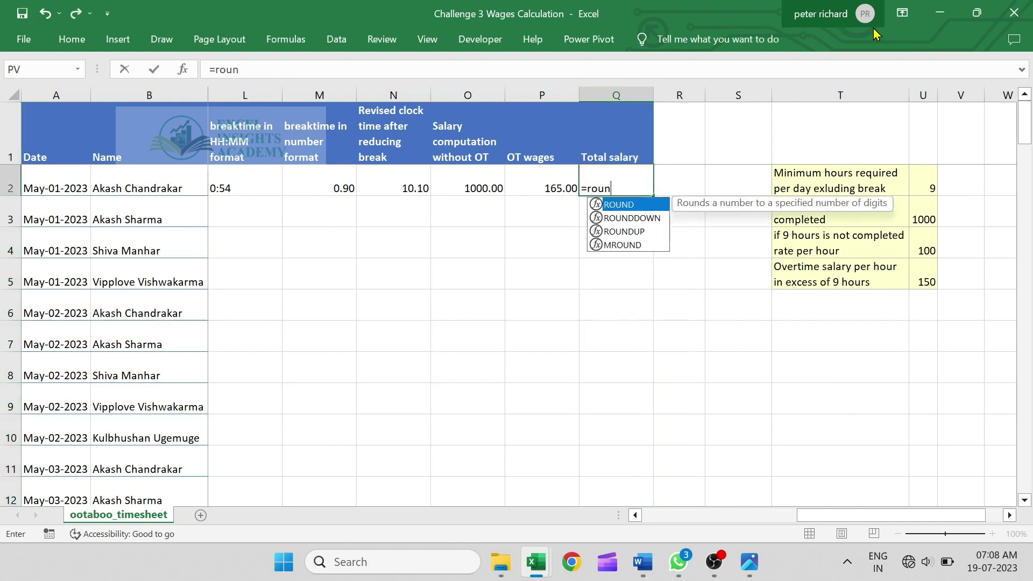
{"action": "key", "text": "Tab"}
{"action": "type", "text": "sum"}
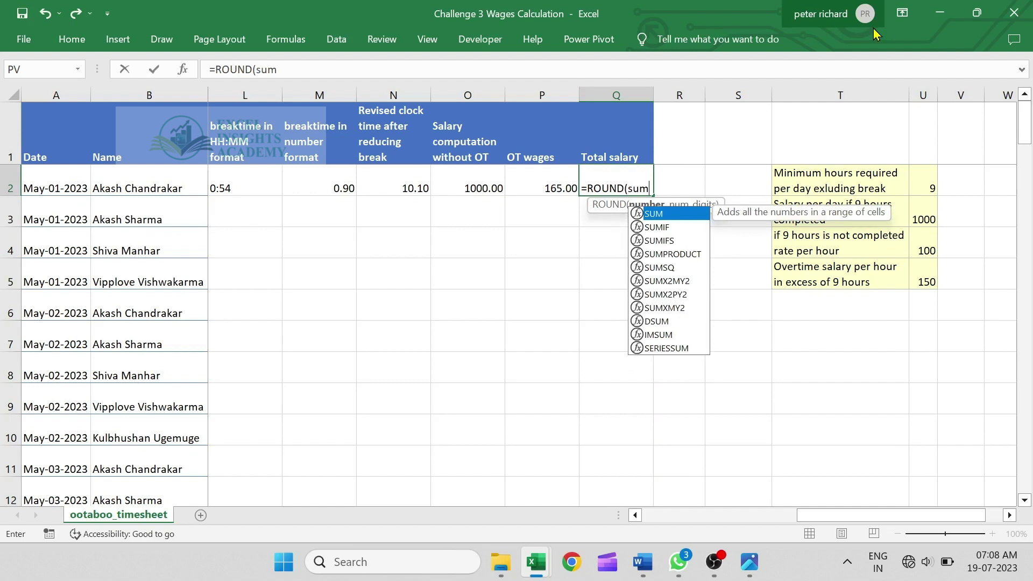
{"action": "key", "text": "Tab"}
{"action": "key", "text": "Left"}
{"action": "key", "text": "shift+Left"}
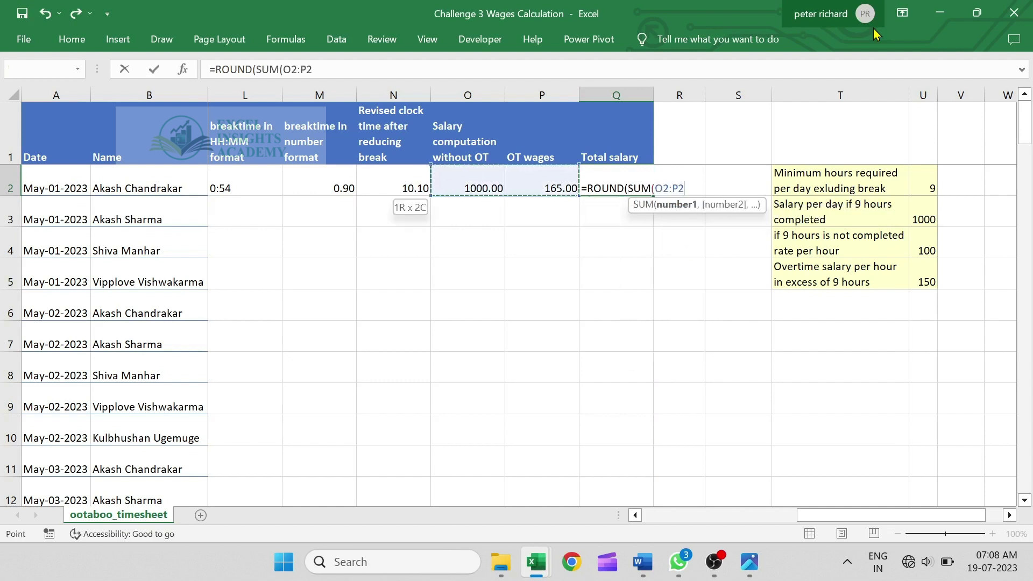
{"action": "type", "text": "),"}
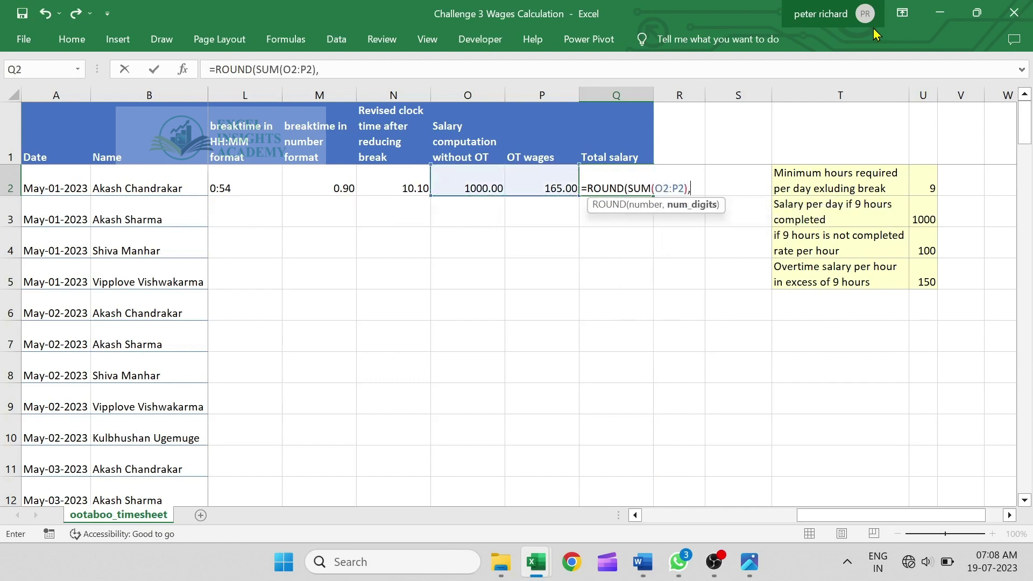
{"action": "type", "text": "0)"}
{"action": "key", "text": "Return"}
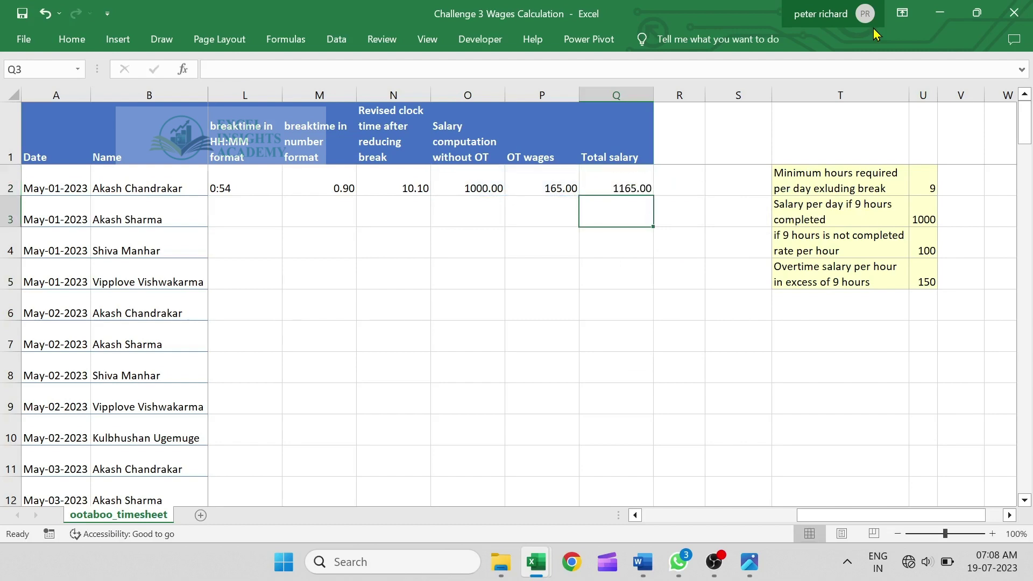
Fill the row 2 formulas in columns G through Q down to row 91, the last timesheet entry
{"action": "key", "text": "ctrl+Left"}
{"action": "key", "text": "ctrl+Down"}
{"action": "key", "text": "Right"}
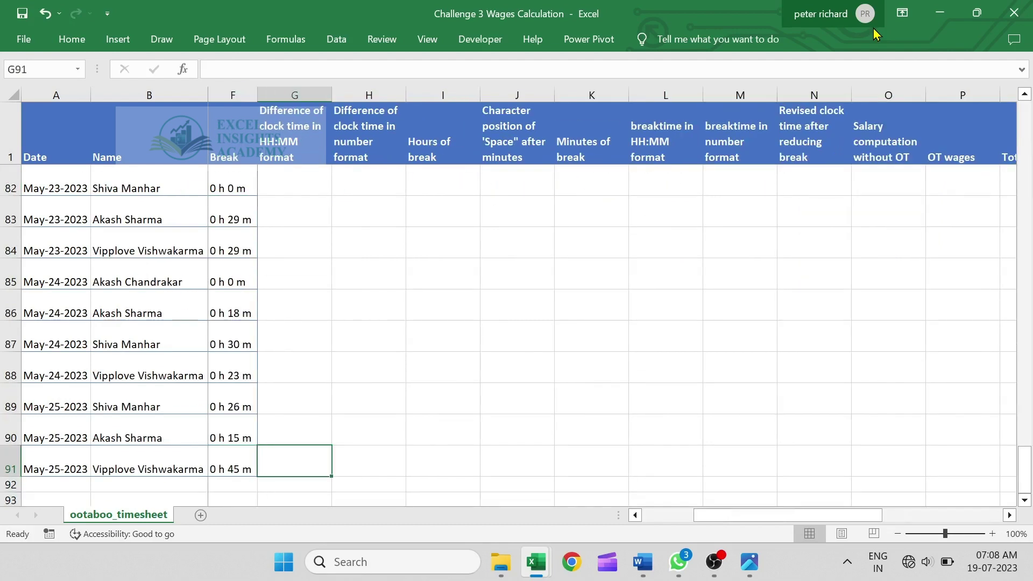
{"action": "key", "text": "ctrl+End"}
{"action": "key", "text": "Left"}
{"action": "key", "text": "Left"}
{"action": "key", "text": "Left"}
{"action": "key", "text": "Left"}
{"action": "key", "text": "Left"}
{"action": "key", "text": "Left"}
{"action": "key", "text": "Left"}
{"action": "key", "text": "Left"}
{"action": "key", "text": "Left"}
{"action": "key", "text": "ctrl+shift+Up"}
{"action": "key", "text": "ctrl+shift+Left"}
{"action": "key", "text": "shift+Right"}
{"action": "key", "text": "shift+Down"}
{"action": "key", "text": "ctrl+d"}
{"action": "key", "text": "Right"}
{"action": "key", "text": "Right"}
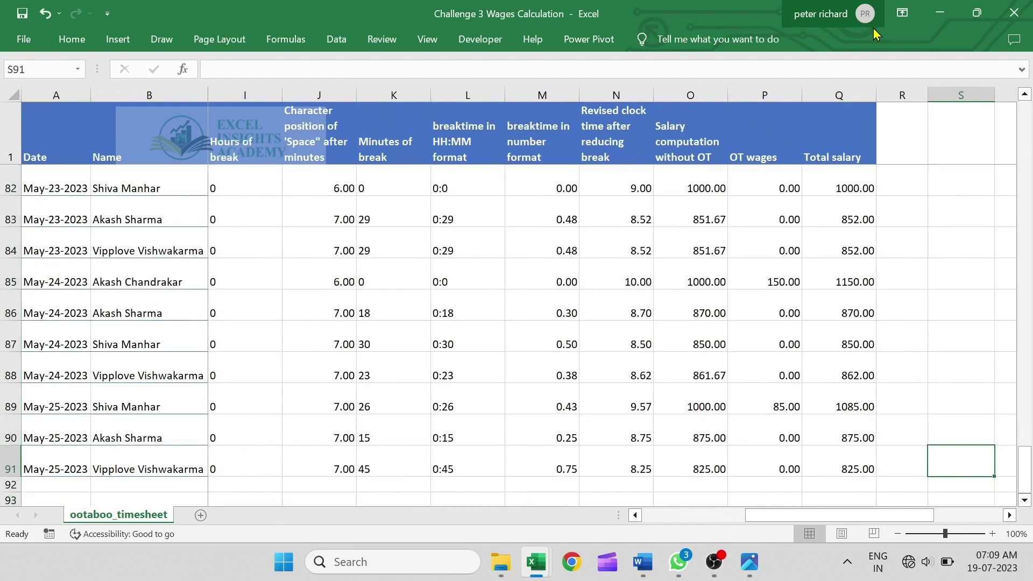
Copy the Name column including its header, range B1:B91
{"action": "key", "text": "Left"}
{"action": "key", "text": "Left"}
{"action": "key", "text": "ctrl+Up"}
{"action": "key", "text": "Down"}
{"action": "key", "text": "Right"}
{"action": "key", "text": "Right"}
{"action": "key", "text": "Right"}
{"action": "key", "text": "Right"}
{"action": "key", "text": "Right"}
{"action": "key", "text": "Left"}
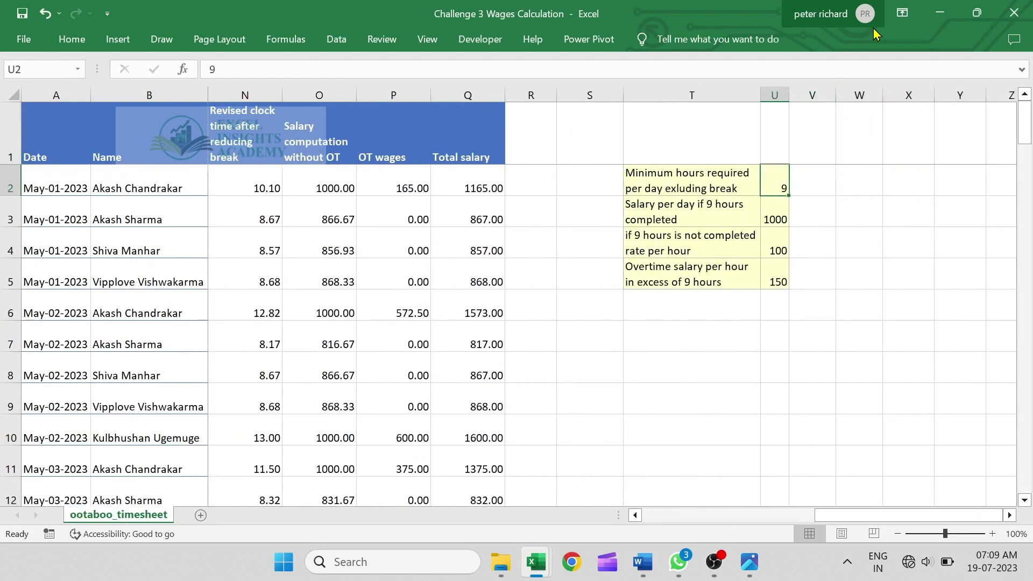
{"action": "key", "text": "Left"}
{"action": "key", "text": "Left"}
{"action": "key", "text": "Left"}
{"action": "key", "text": "Left"}
{"action": "key", "text": "ctrl+Left"}
{"action": "key", "text": "Right"}
{"action": "key", "text": "Up"}
{"action": "key", "text": "ctrl+shift+Down"}
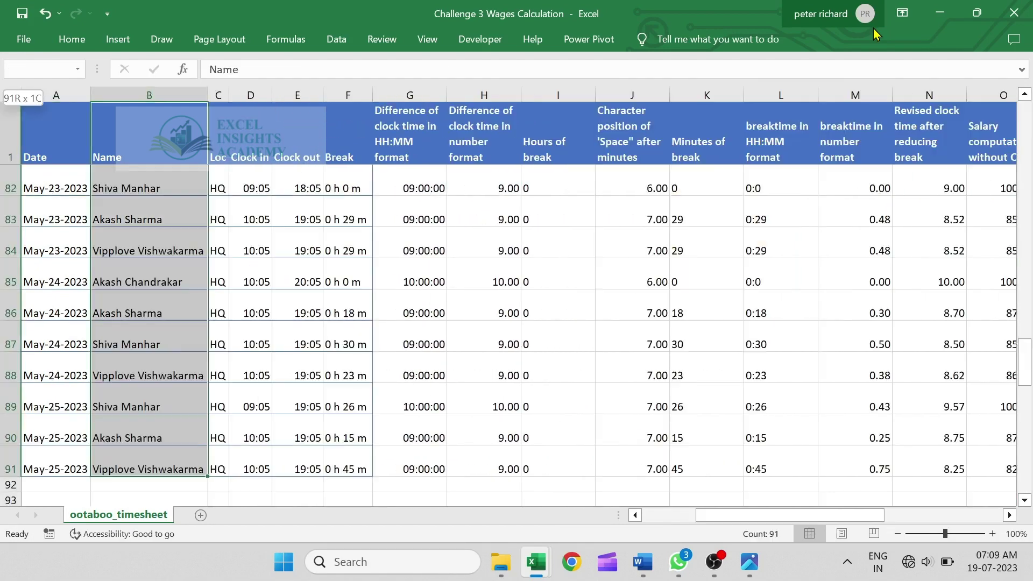
{"action": "key", "text": "ctrl+c"}
Paste the copied name list at T7, below the salary rate table, using Paste Special with the All option
{"action": "key", "text": "Right"}
{"action": "key", "text": "Right"}
{"action": "key", "text": "Right"}
{"action": "key", "text": "Right"}
{"action": "key", "text": "Right"}
{"action": "key", "text": "Right"}
{"action": "key", "text": "Right"}
{"action": "key", "text": "Right"}
{"action": "key", "text": "Right"}
{"action": "key", "text": "Right"}
{"action": "key", "text": "Right"}
{"action": "key", "text": "Right"}
{"action": "key", "text": "Right"}
{"action": "key", "text": "Right"}
{"action": "key", "text": "Right"}
{"action": "key", "text": "Right"}
{"action": "key", "text": "Right"}
{"action": "key", "text": "Right"}
{"action": "key", "text": "Right"}
{"action": "key", "text": "Right"}
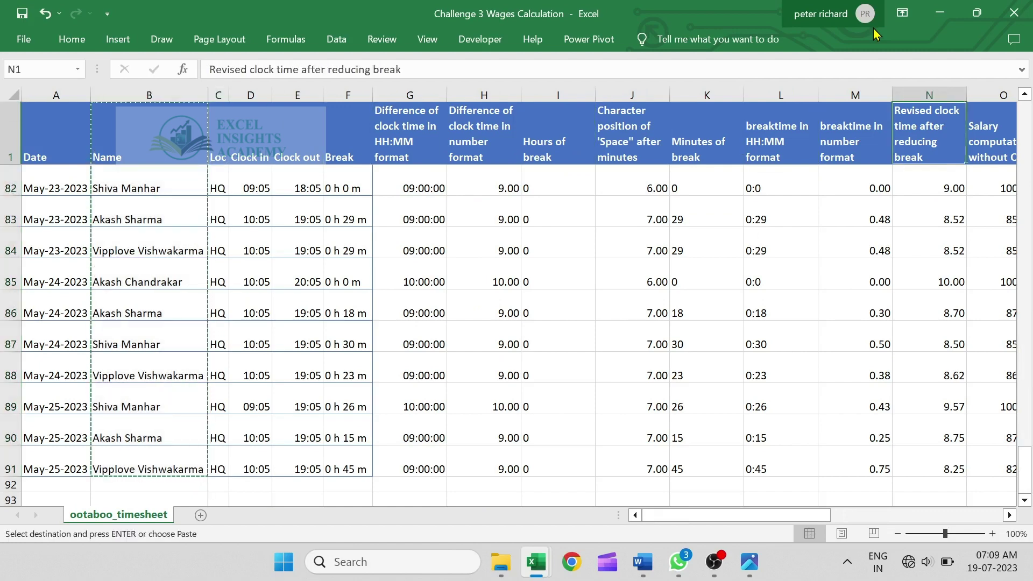
{"action": "key", "text": "Left"}
{"action": "key", "text": "Left"}
{"action": "key", "text": "Left"}
{"action": "key", "text": "Left"}
{"action": "key", "text": "Left"}
{"action": "key", "text": "Down"}
{"action": "key", "text": "Down"}
{"action": "key", "text": "Down"}
{"action": "key", "text": "Down"}
{"action": "key", "text": "Down"}
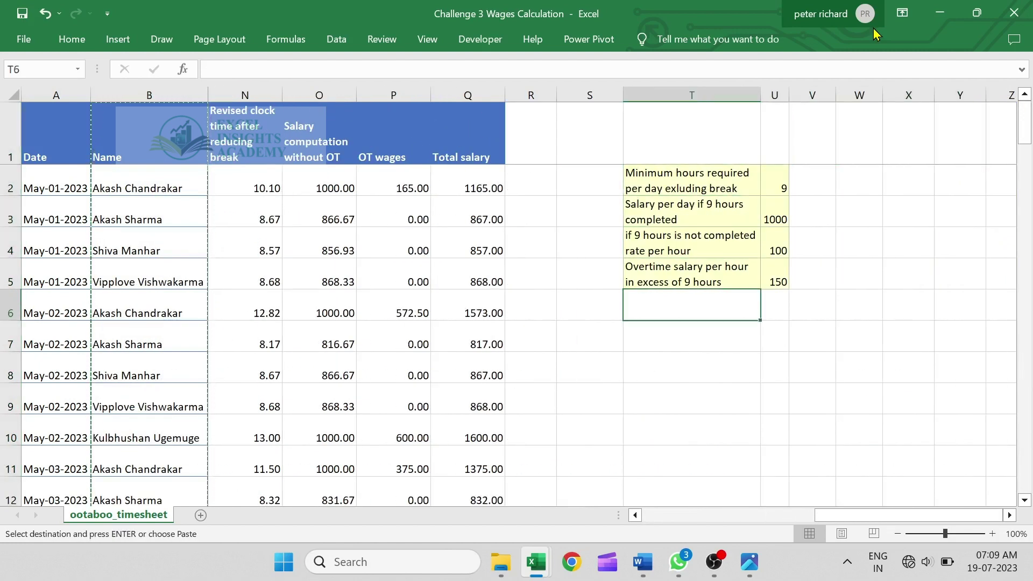
{"action": "key", "text": "Down"}
{"action": "key", "text": "ctrl+alt+v"}
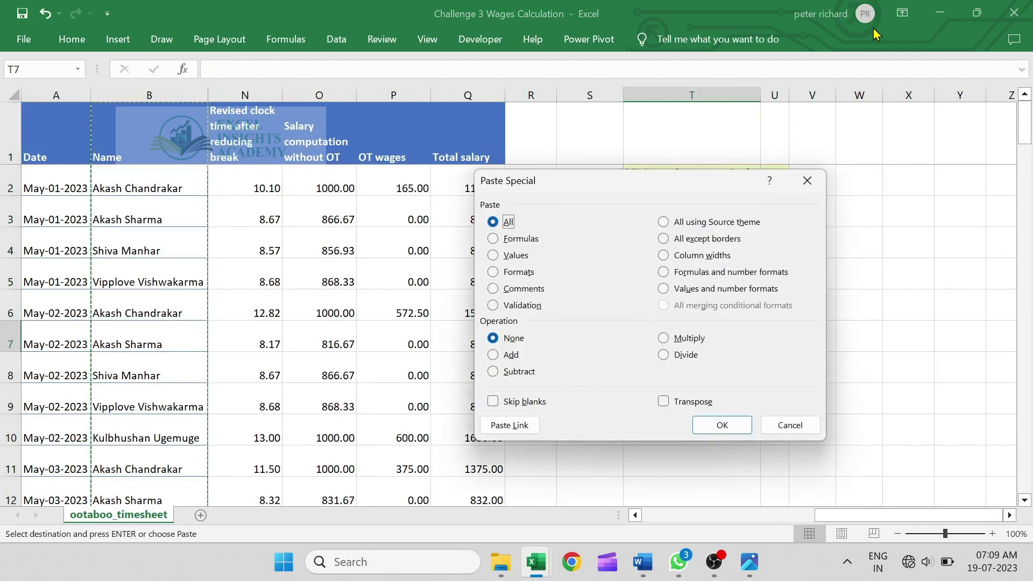
{"action": "key", "text": "Return"}
{"action": "key", "text": "Escape"}
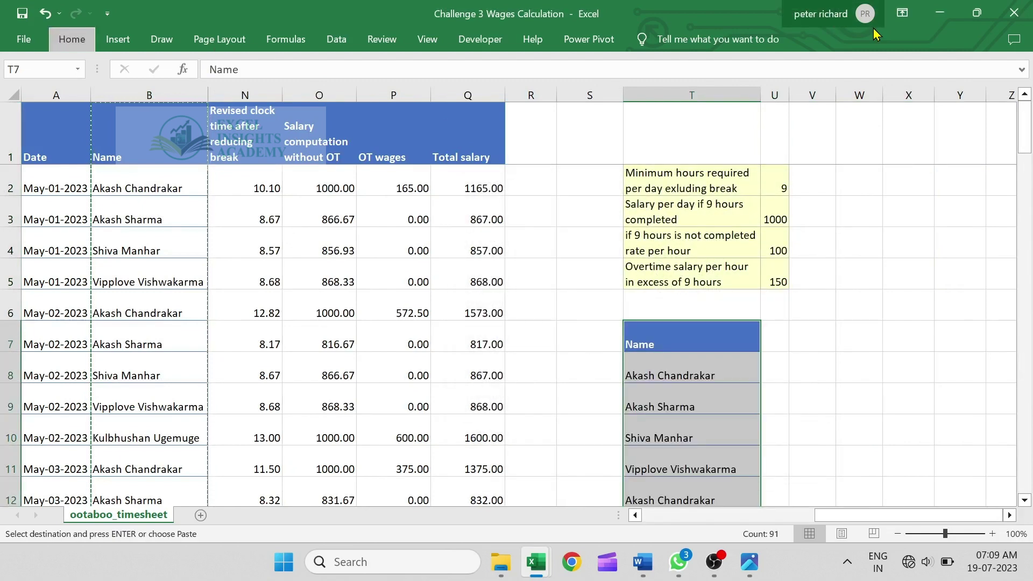
Remove duplicates from the pasted name list in column T, treating the first row as a header
{"action": "key", "text": "alt+a+m"}
{"action": "key", "text": "Tab"}
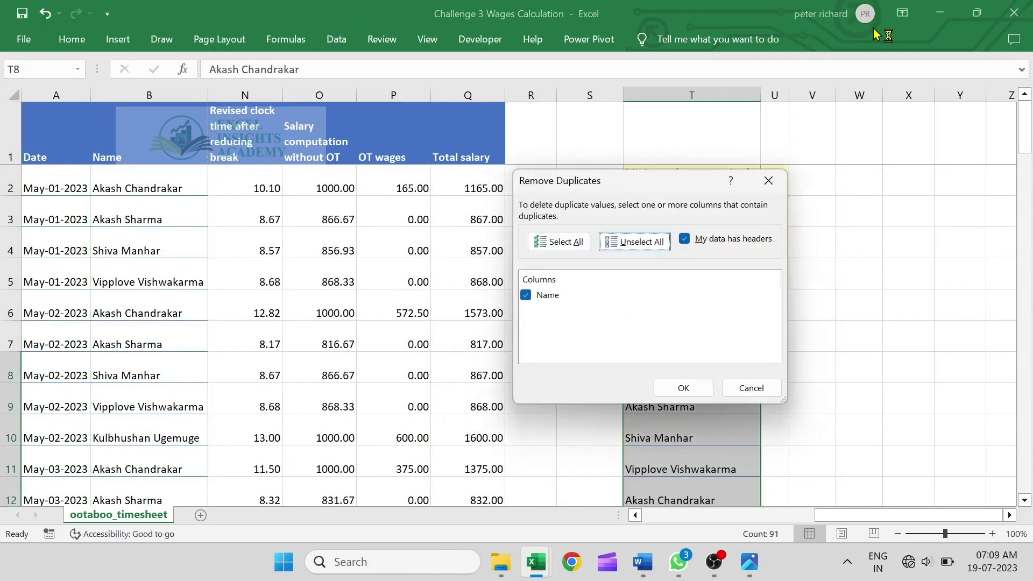
{"action": "key", "text": "Tab"}
{"action": "key", "text": "Return"}
{"action": "key", "text": "Return"}
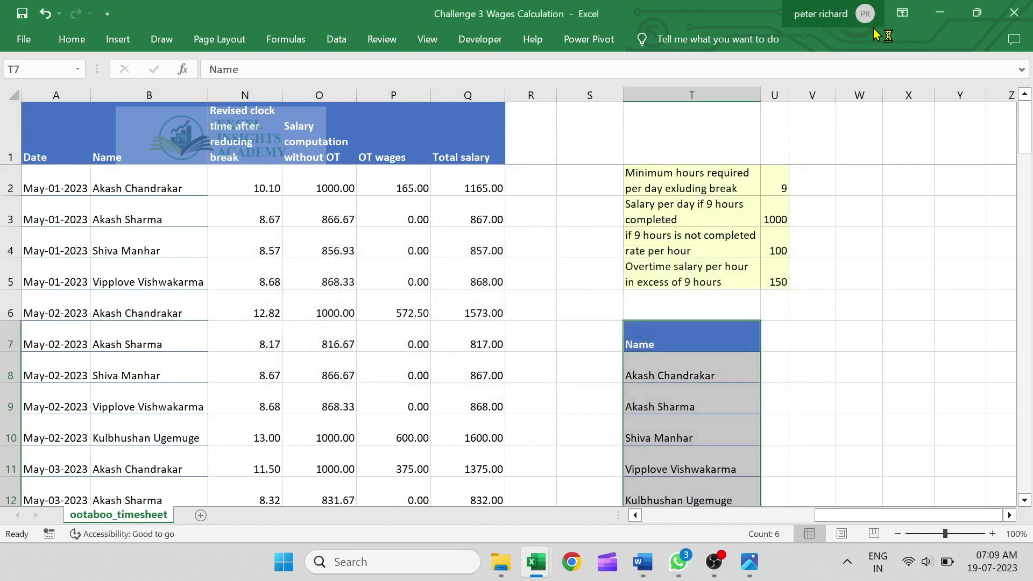
{"action": "key", "text": "Down"}
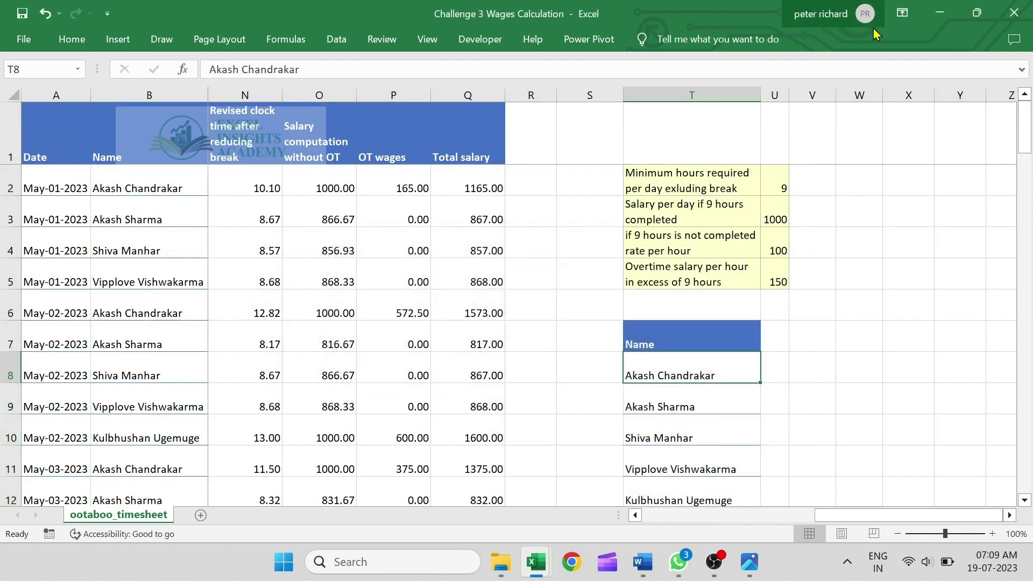
Enter the header "Total salary" in U7 beside the Name header of the unique employee list
{"action": "scroll", "coordinate": [800, 237], "scroll_direction": "down", "scroll_amount": 1}
{"action": "scroll", "coordinate": [800, 237], "scroll_direction": "right", "scroll_amount": 1}
{"action": "key", "text": "Up"}
{"action": "key", "text": "Right"}
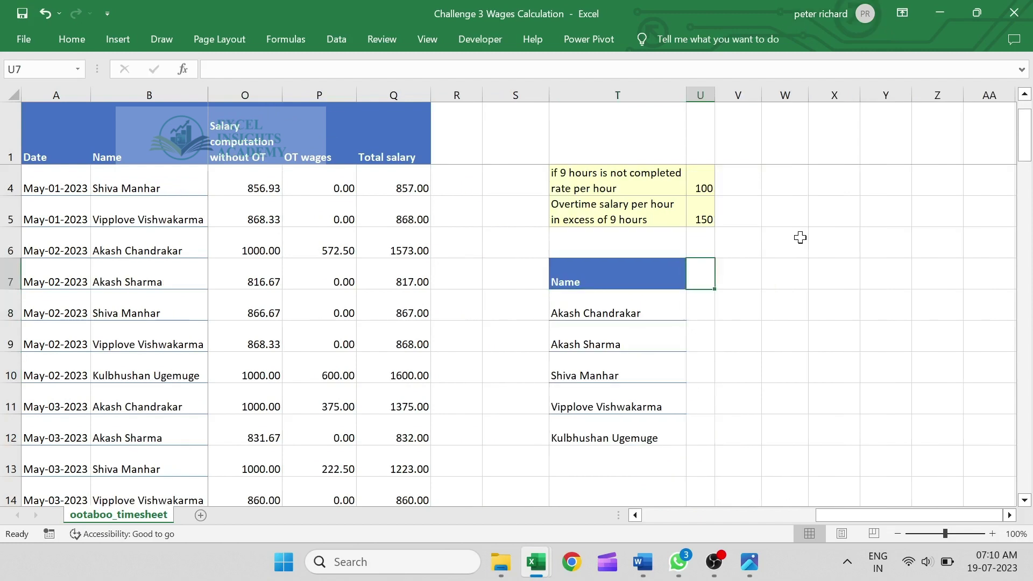
{"action": "type", "text": "Total s"}
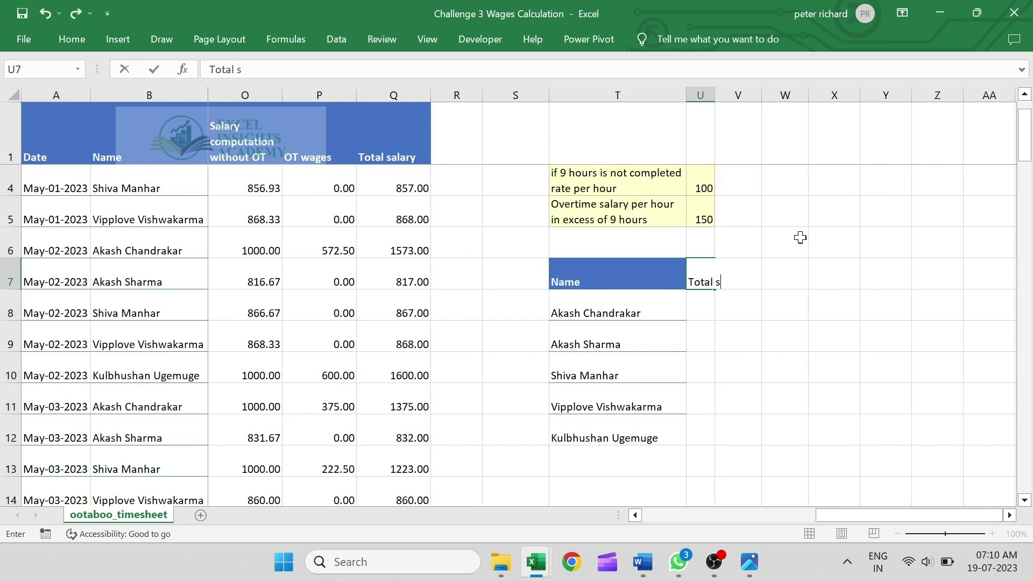
{"action": "type", "text": "alary"}
{"action": "key", "text": "Return"}
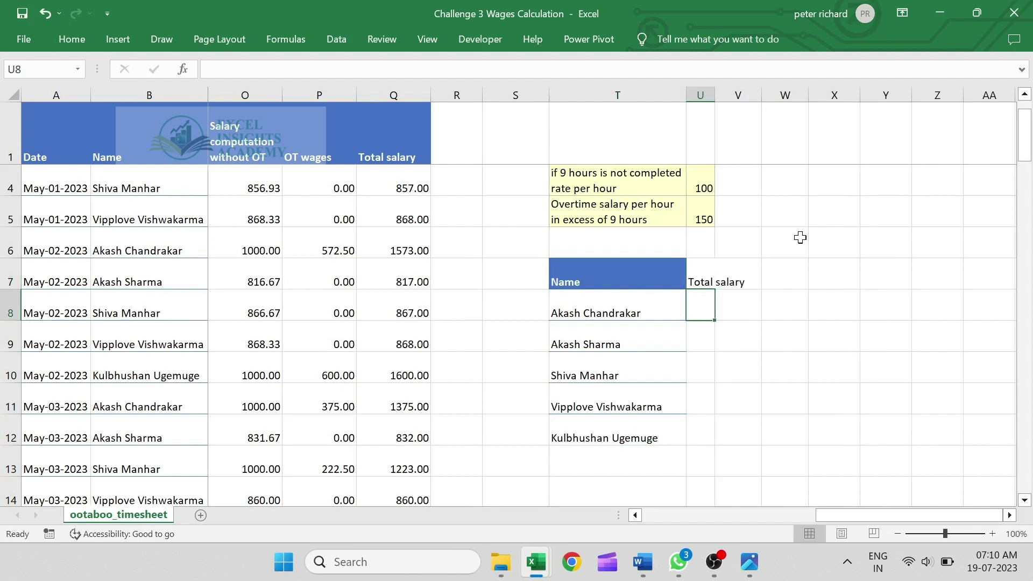
Enter the formula =SUMIF($B$1:$B$91,T8,$Q$1:$Q$91) in U8 to total the first listed employee's salary
{"action": "type", "text": "=sumi"}
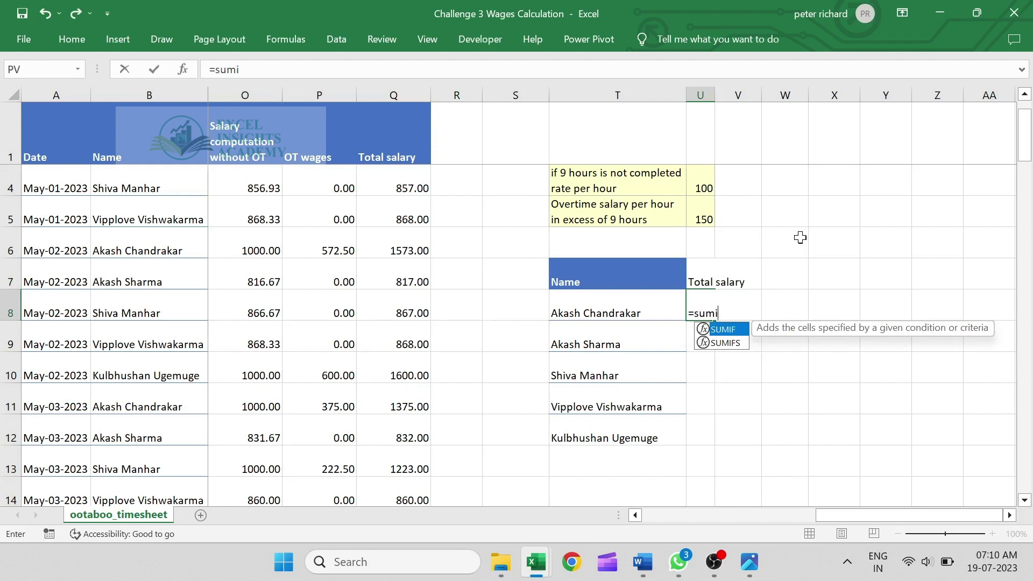
{"action": "key", "text": "Tab"}
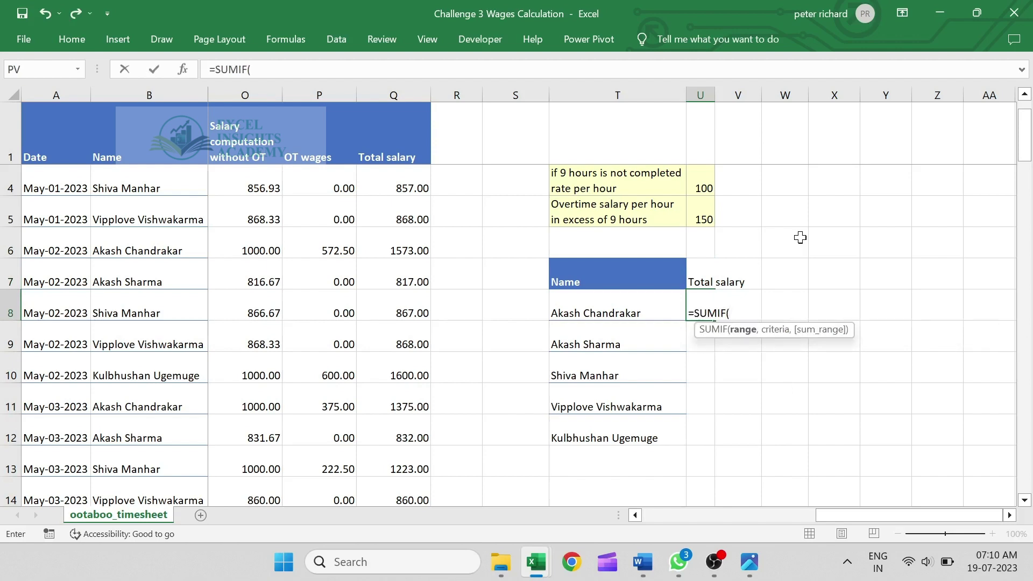
{"action": "key", "text": "Left"}
{"action": "key", "text": "Left"}
{"action": "key", "text": "Left"}
{"action": "key", "text": "Left"}
{"action": "key", "text": "Left"}
{"action": "key", "text": "Left"}
{"action": "key", "text": "Left"}
{"action": "key", "text": "Left"}
{"action": "key", "text": "Left"}
{"action": "key", "text": "Left"}
{"action": "key", "text": "Left"}
{"action": "key", "text": "Left"}
{"action": "key", "text": "Left"}
{"action": "key", "text": "Left"}
{"action": "key", "text": "Left"}
{"action": "key", "text": "Left"}
{"action": "key", "text": "Left"}
{"action": "key", "text": "Left"}
{"action": "key", "text": "Left"}
{"action": "key", "text": "ctrl+Up"}
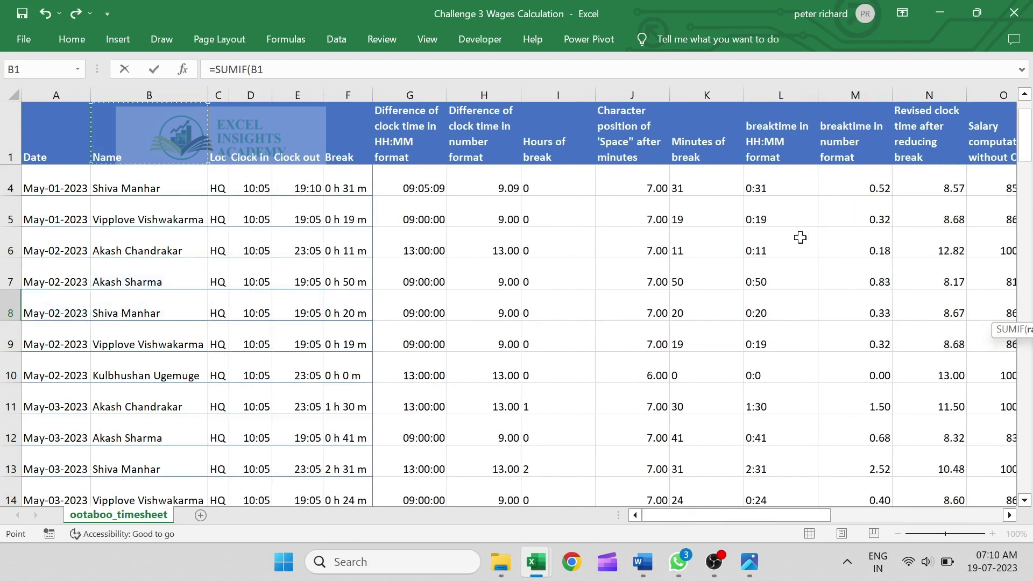
{"action": "key", "text": "ctrl+shift+Down"}
{"action": "key", "text": "F4"}
{"action": "type", "text": ","}
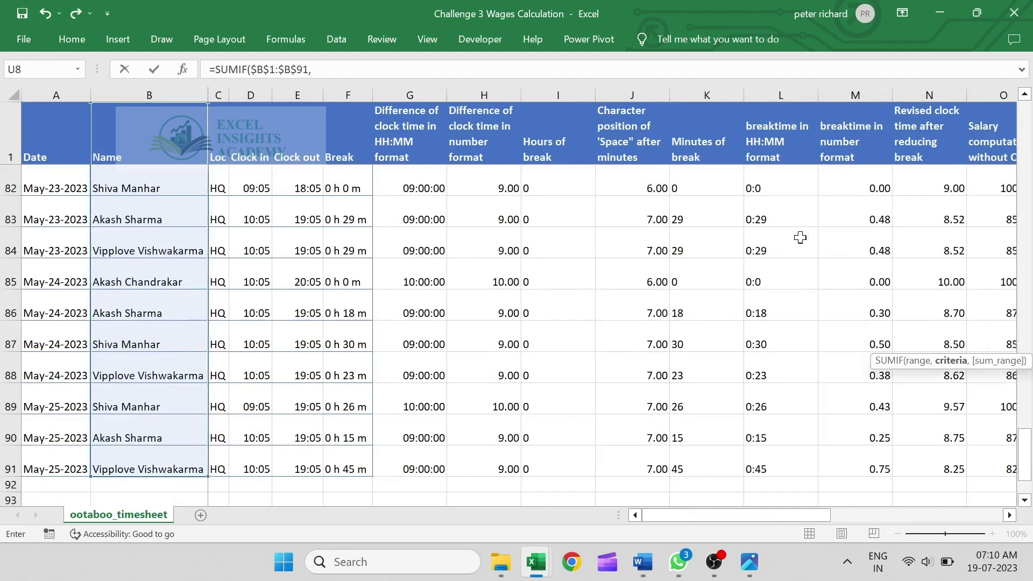
{"action": "key", "text": "Left"}
{"action": "key", "text": "Right"}
{"action": "key", "text": "Right"}
{"action": "key", "text": "Right"}
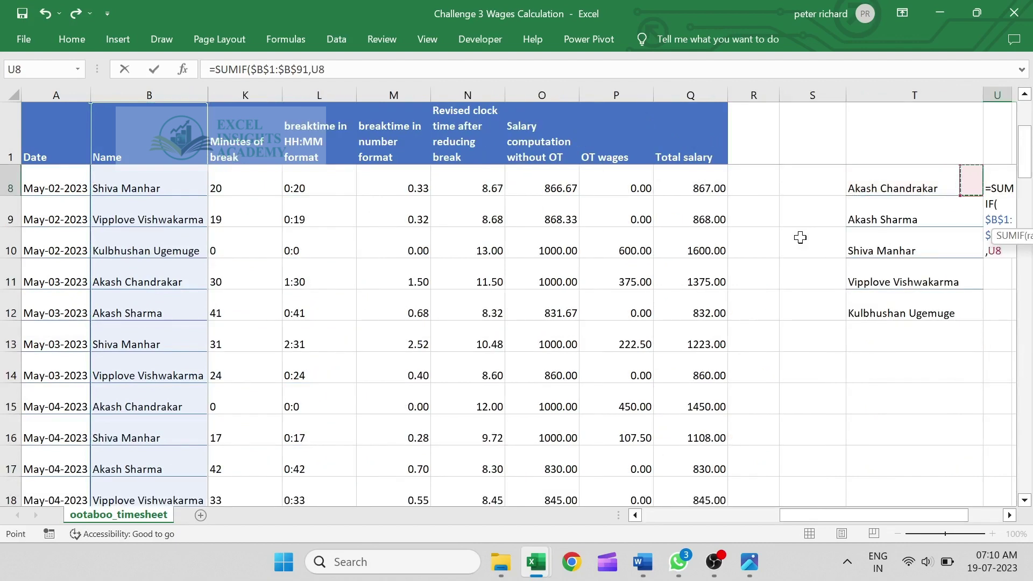
{"action": "key", "text": "Left"}
{"action": "key", "text": "Left"}
{"action": "key", "text": "Left"}
{"action": "type", "text": ","}
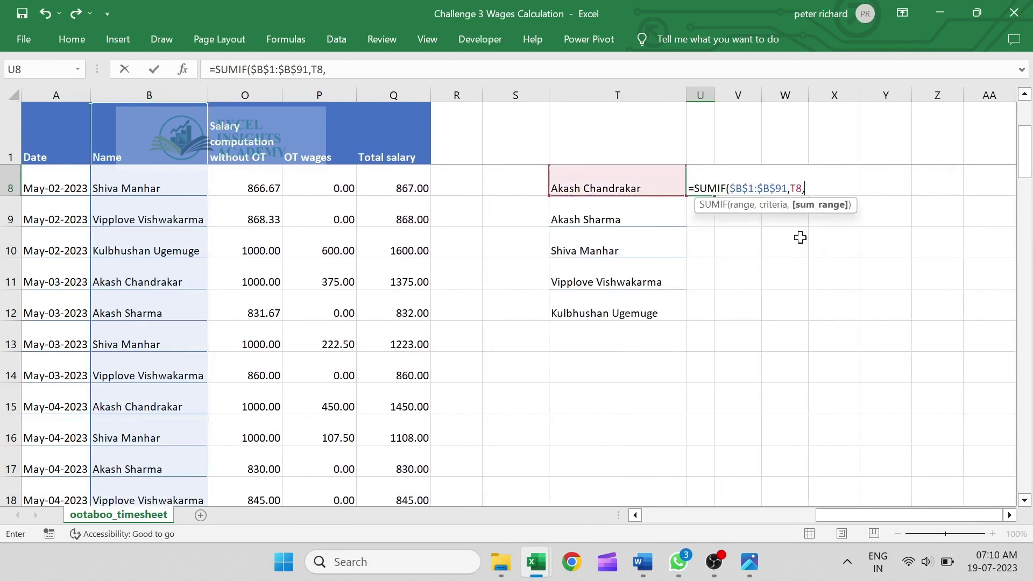
{"action": "key", "text": "Left"}
{"action": "key", "text": "Left"}
{"action": "key", "text": "Left"}
{"action": "key", "text": "Left"}
{"action": "key", "text": "Left"}
{"action": "key", "text": "Right"}
{"action": "key", "text": "Up"}
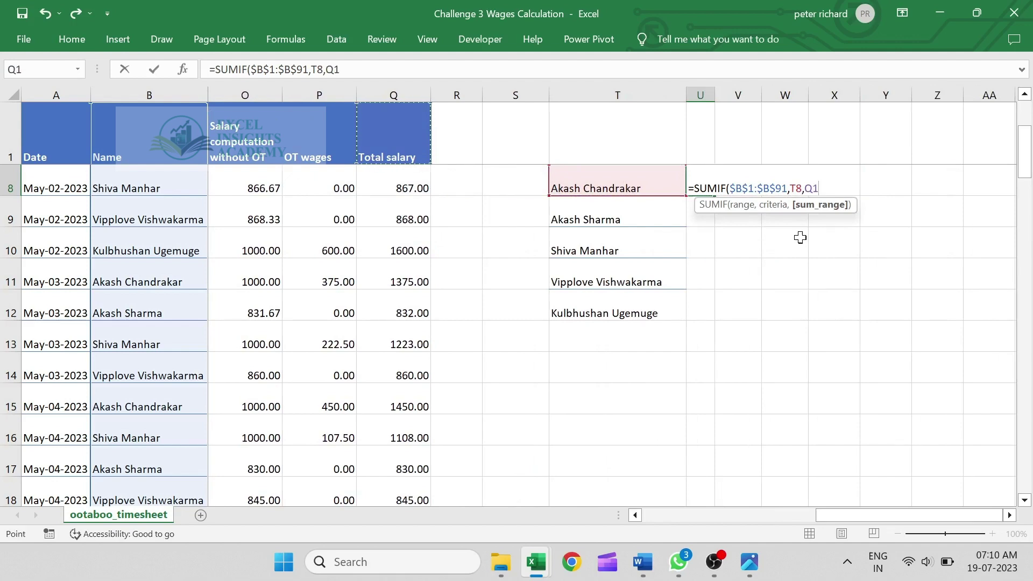
{"action": "key", "text": "ctrl+shift+Down"}
{"action": "key", "text": "F4"}
{"action": "key", "text": "ctrl+Return"}
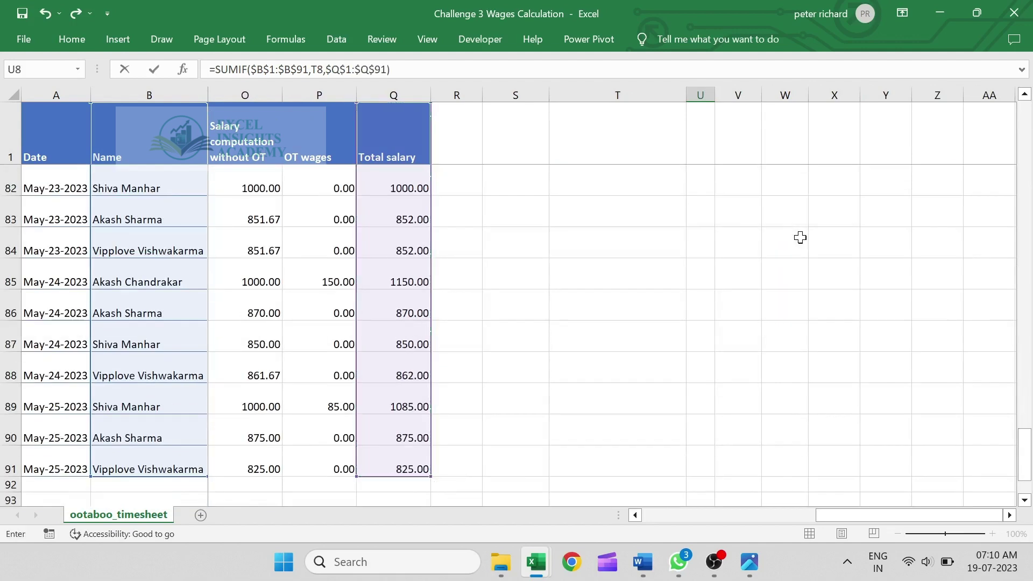
Fill the SUMIF formula from U8 down to U12 for the remaining employees
{"action": "key", "text": "Up"}
{"action": "key", "text": "Up"}
{"action": "key", "text": "Down"}
{"action": "key", "text": "Down"}
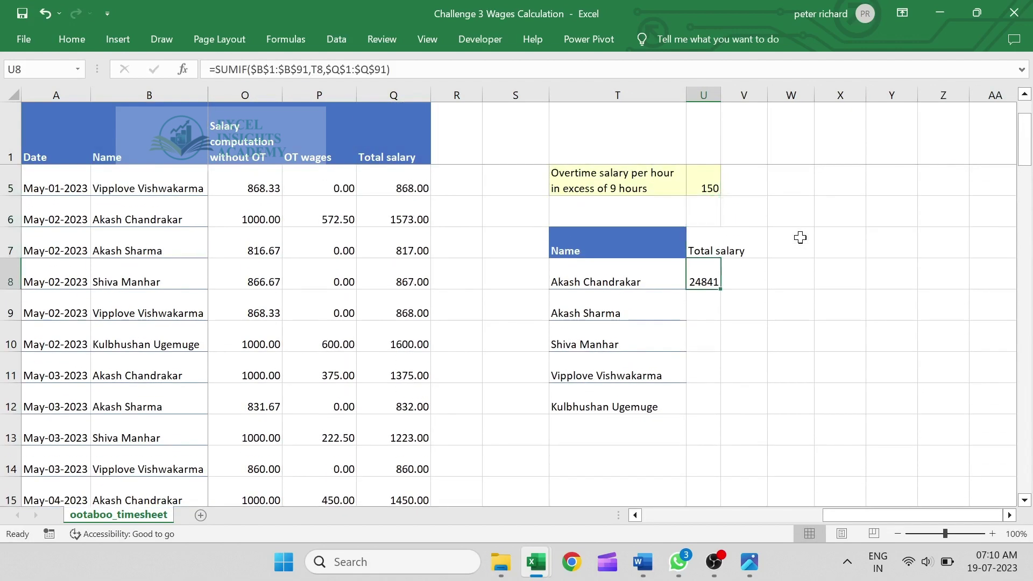
{"action": "key", "text": "shift+Down"}
{"action": "key", "text": "shift+Down"}
{"action": "key", "text": "shift+Down"}
{"action": "key", "text": "shift+Down"}
{"action": "key", "text": "ctrl+d"}
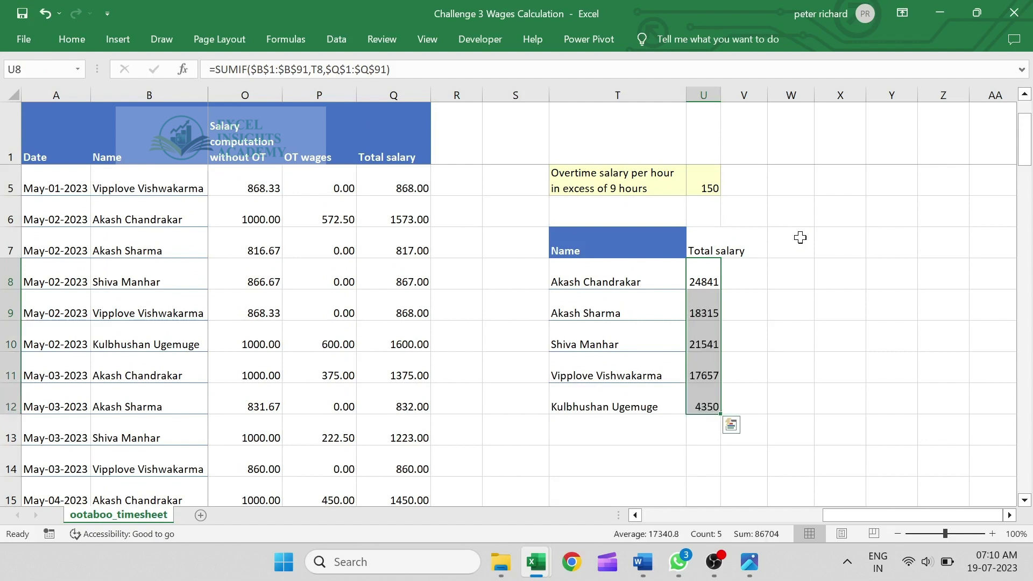
Label T13 "Total" below the employee names and sum the salaries U8:U12 in U13
{"action": "key", "text": "ctrl+Down"}
{"action": "key", "text": "Down"}
{"action": "key", "text": "Left"}
{"action": "type", "text": "Total"}
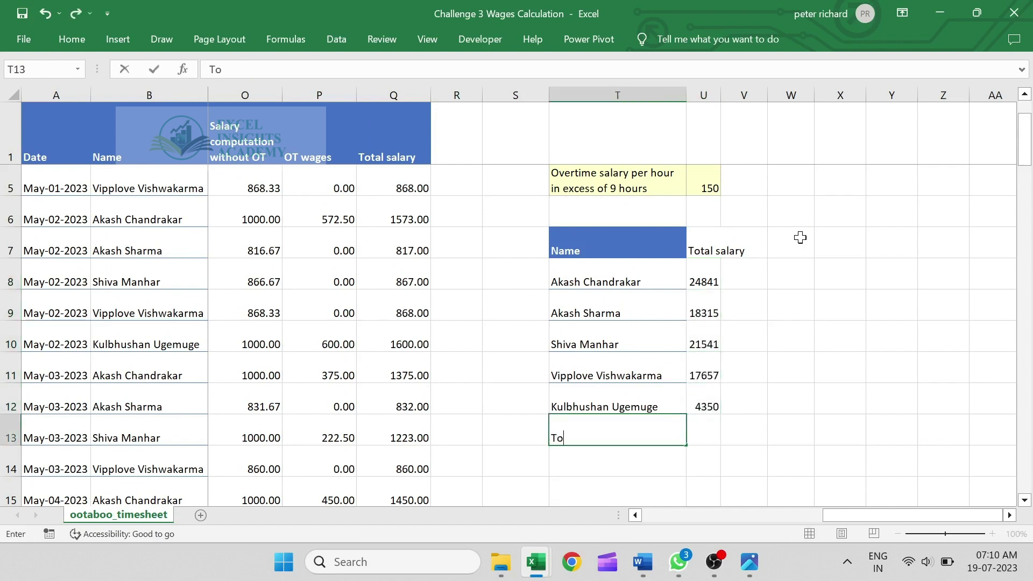
{"action": "key", "text": "Return"}
{"action": "key", "text": "Up"}
{"action": "key", "text": "Right"}
{"action": "key", "text": "alt+equal"}
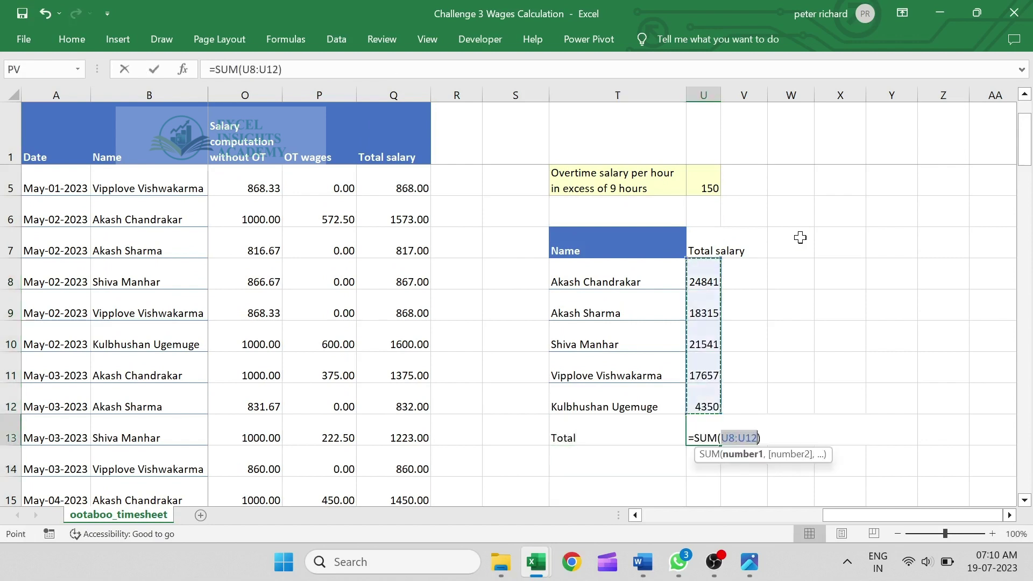
{"action": "key", "text": "Return"}
Add an automatic sum of the timesheet's Total salary column in Q92, directly below its last entry
{"action": "key", "text": "ctrl+Left"}
{"action": "key", "text": "ctrl+Down"}
{"action": "key", "text": "Down"}
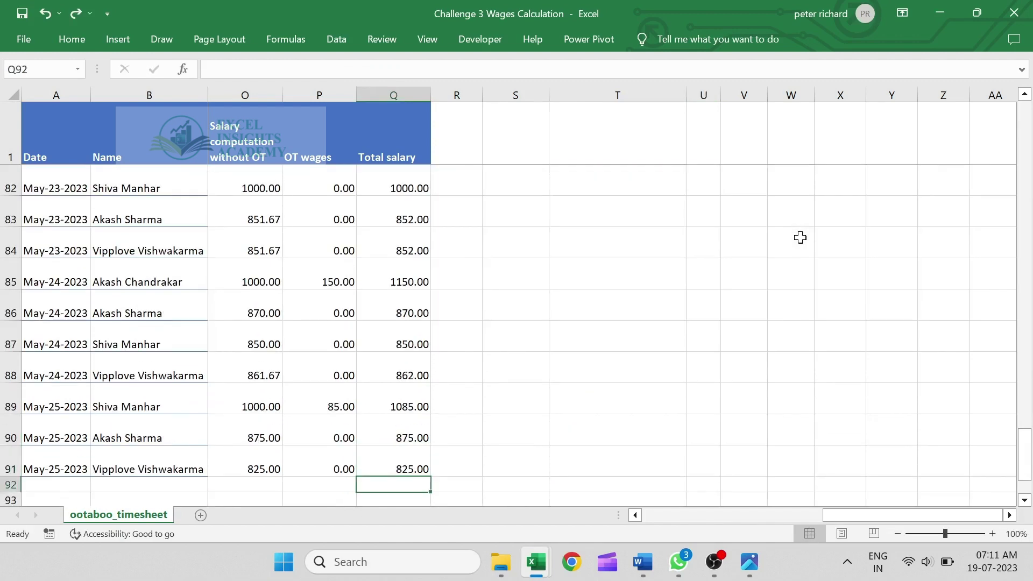
{"action": "key", "text": "alt+equal"}
{"action": "key", "text": "Return"}
Enter the label "Control check" in T14, below the Total label of the employee summary
{"action": "key", "text": "Up"}
{"action": "key", "text": "Right"}
{"action": "key", "text": "Right"}
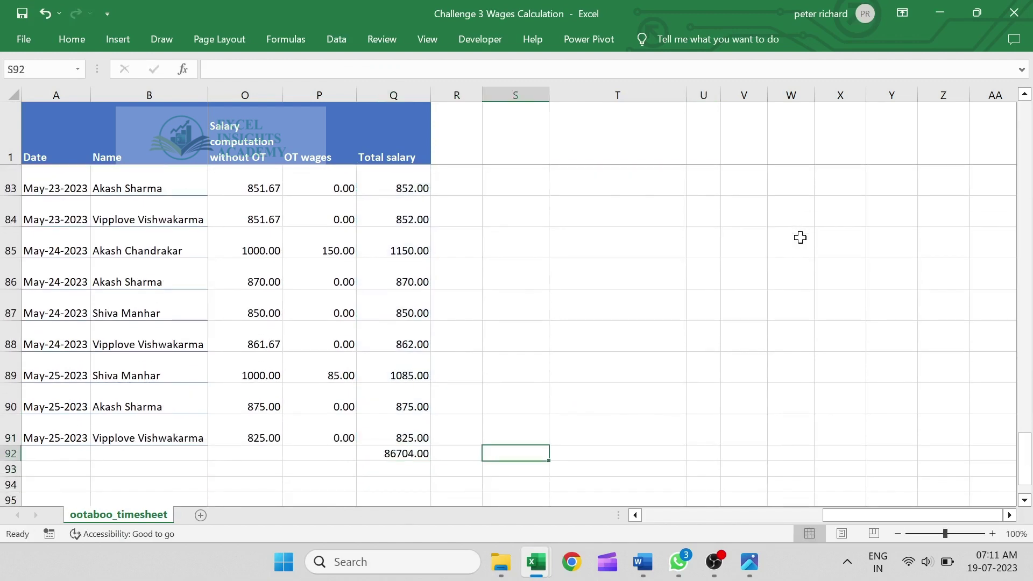
{"action": "key", "text": "Right"}
{"action": "key", "text": "ctrl+Up"}
{"action": "key", "text": "Down"}
{"action": "type", "text": "Control check"}
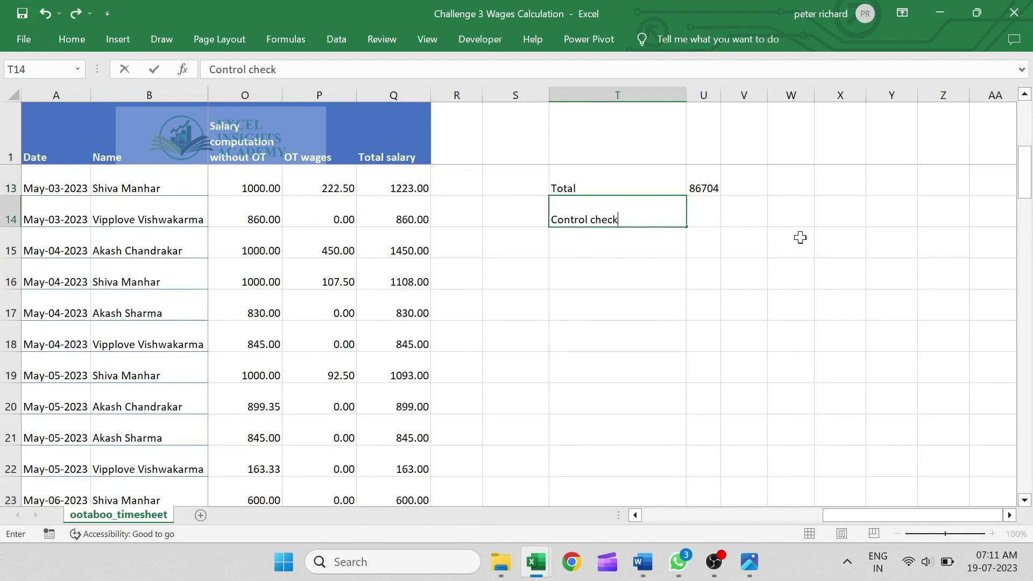
Enter the formula =U13=Q92 in U14 to compare the summary total with the timesheet column total
{"action": "key", "text": "Tab"}
{"action": "type", "text": "="}
{"action": "key", "text": "Up"}
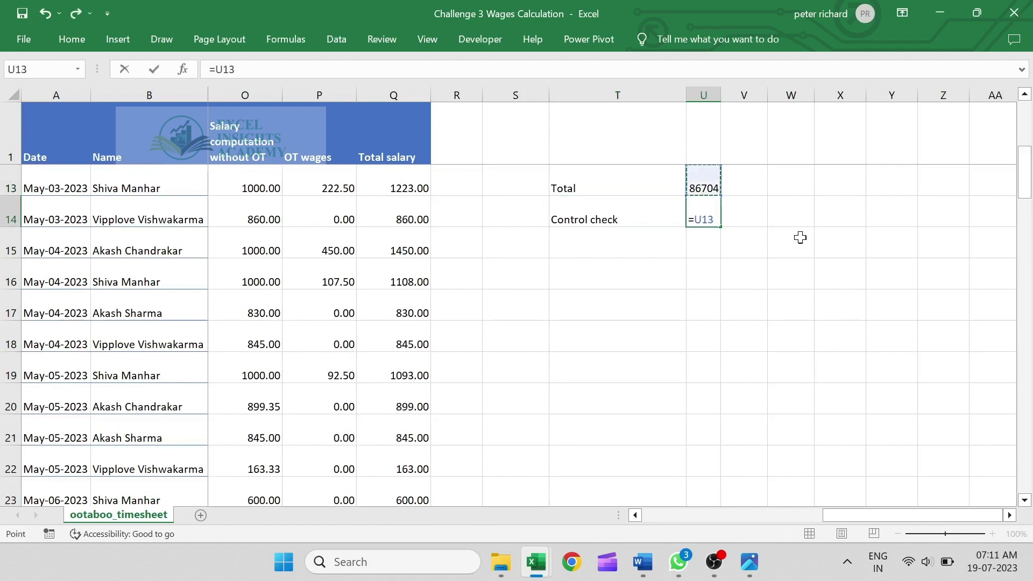
{"action": "type", "text": "="}
{"action": "key", "text": "Left"}
{"action": "key", "text": "Left"}
{"action": "key", "text": "Left"}
{"action": "key", "text": "Left"}
{"action": "key", "text": "ctrl+Down"}
{"action": "key", "text": "Return"}
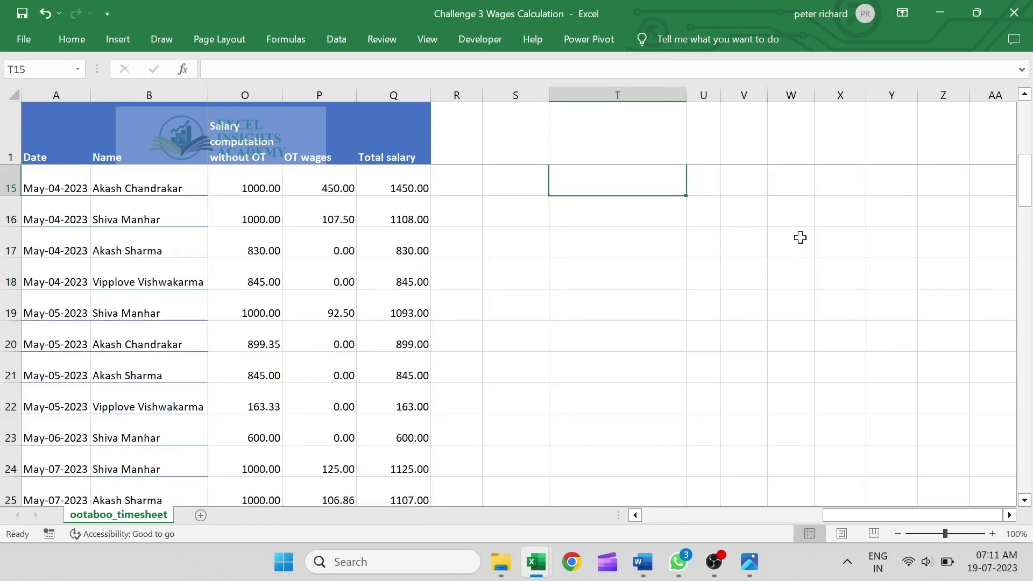
Review the employee salary summary from its header row down to the control check result
{"action": "key", "text": "Up"}
{"action": "key", "text": "Up"}
{"action": "key", "text": "Up"}
{"action": "key", "text": "Up"}
{"action": "key", "text": "Up"}
{"action": "key", "text": "Up"}
{"action": "key", "text": "Up"}
{"action": "key", "text": "Up"}
{"action": "key", "text": "Up"}
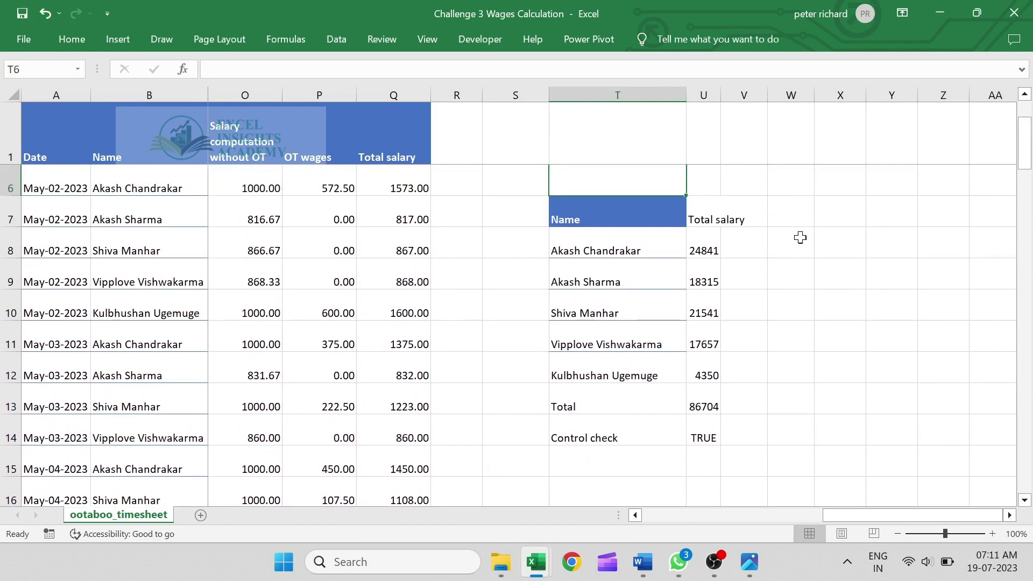